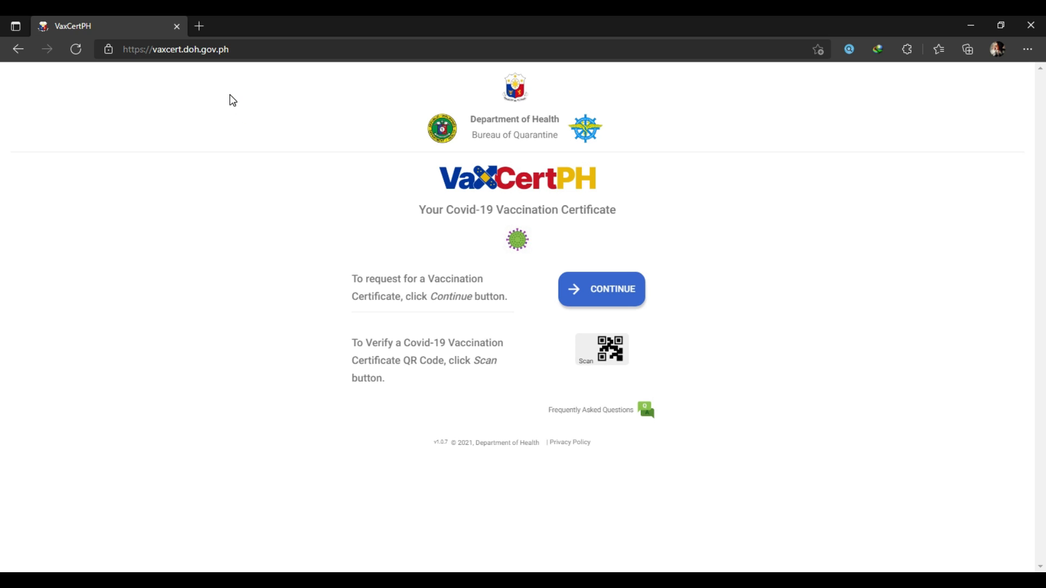
# - Start a certificate request, accept the Privacy Statement and continue to Enter Details
pyautogui.click(595, 296)
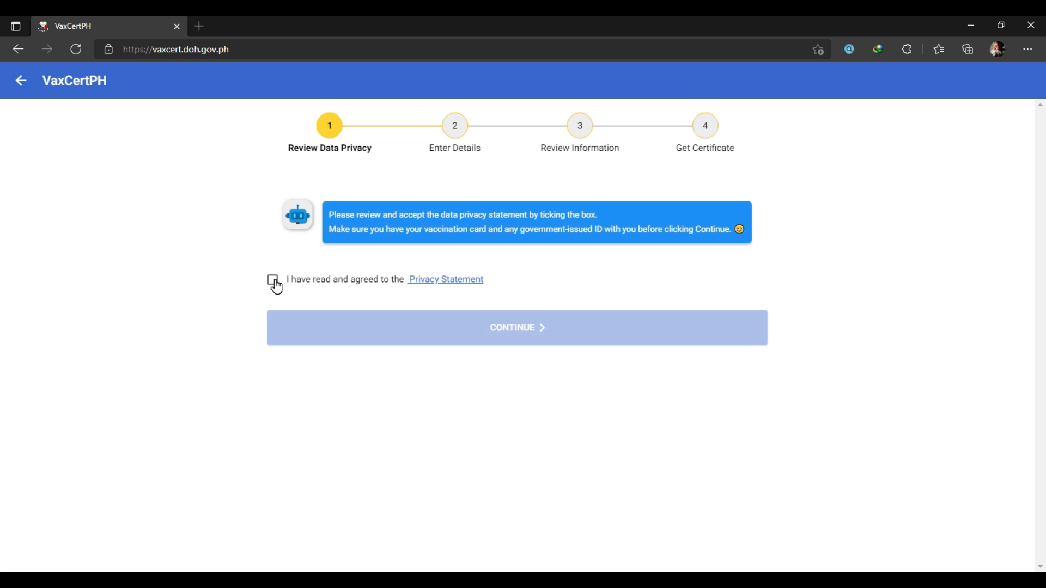
pyautogui.click(273, 280)
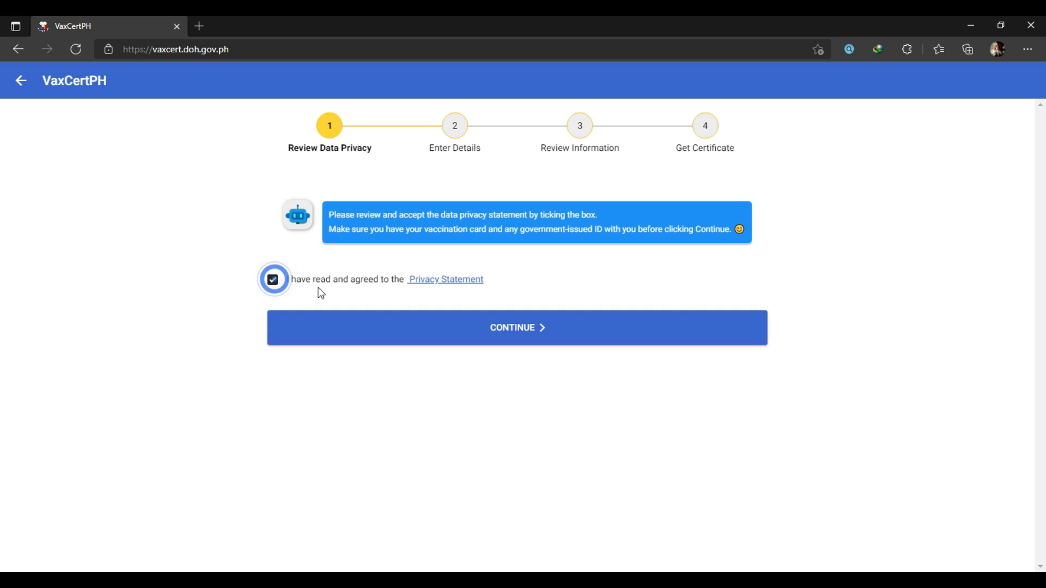
pyautogui.click(540, 330)
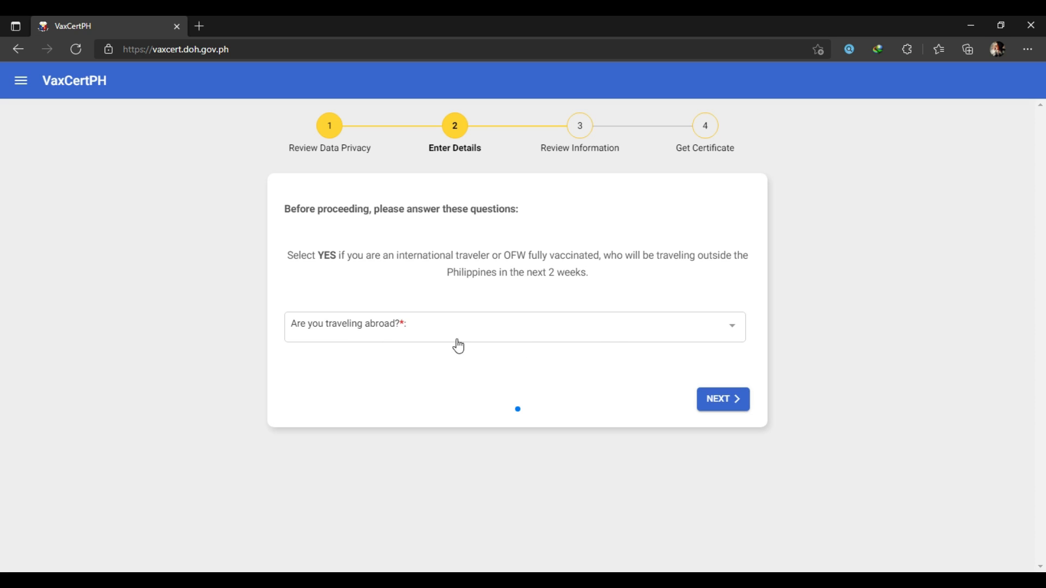
# - Answer Yes to traveling abroad, Fully Vaccinated for status, Yes to the 48-hours question, then continue
pyautogui.click(735, 329)
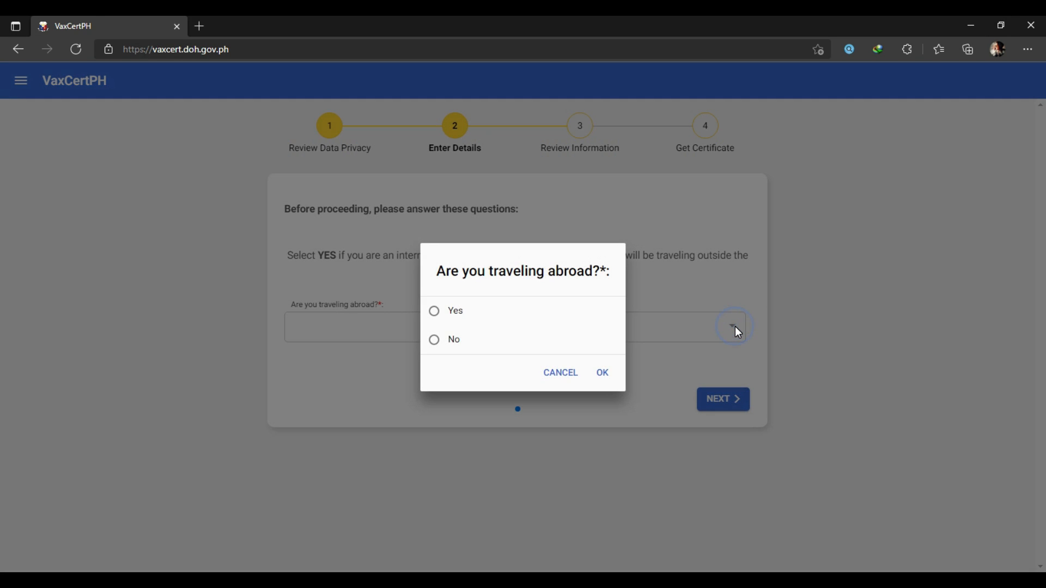
pyautogui.click(435, 315)
pyautogui.click(613, 374)
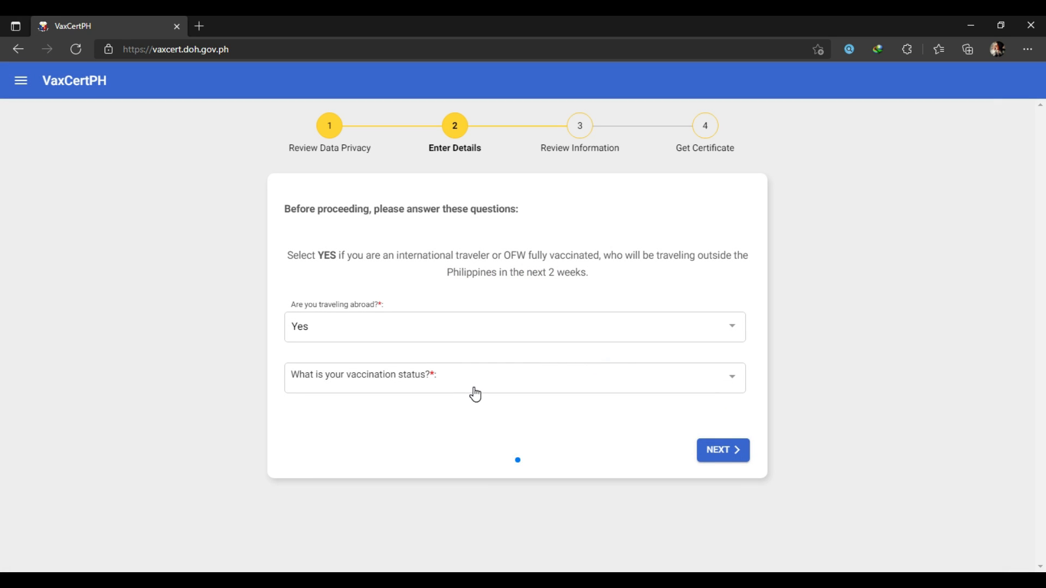
pyautogui.click(734, 380)
pyautogui.click(412, 339)
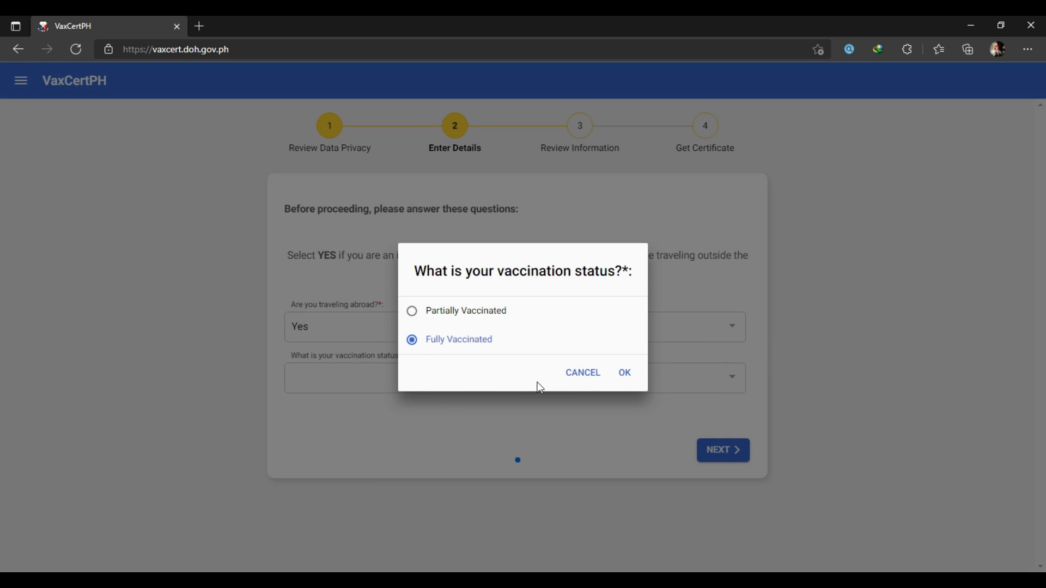
pyautogui.click(627, 377)
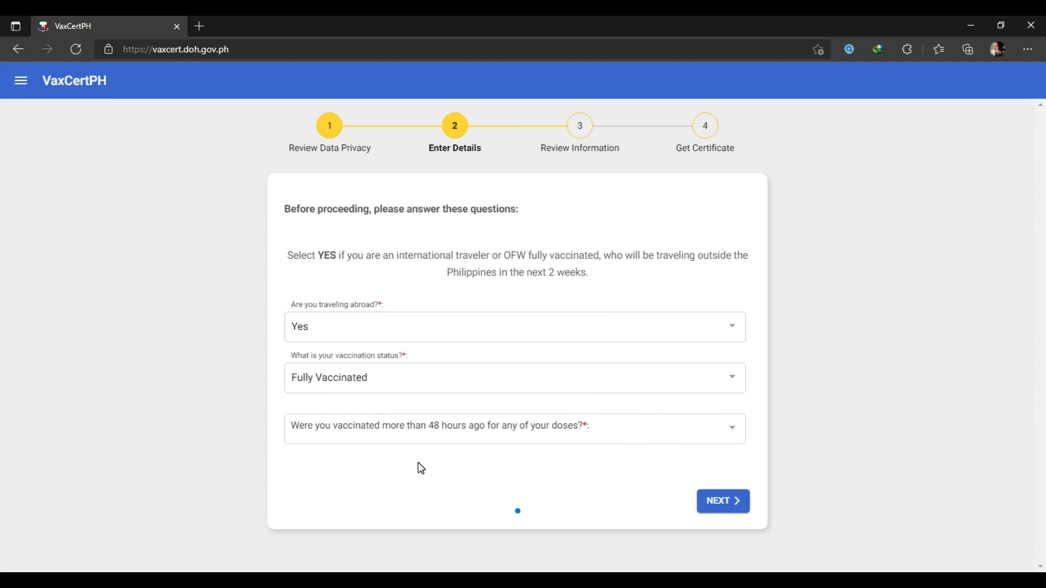
pyautogui.click(733, 430)
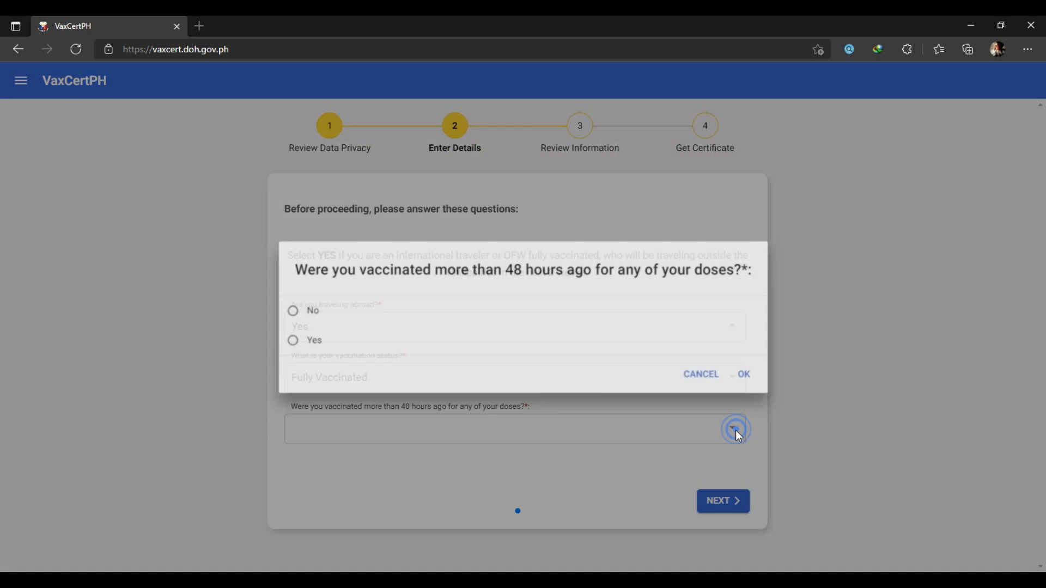
pyautogui.click(313, 340)
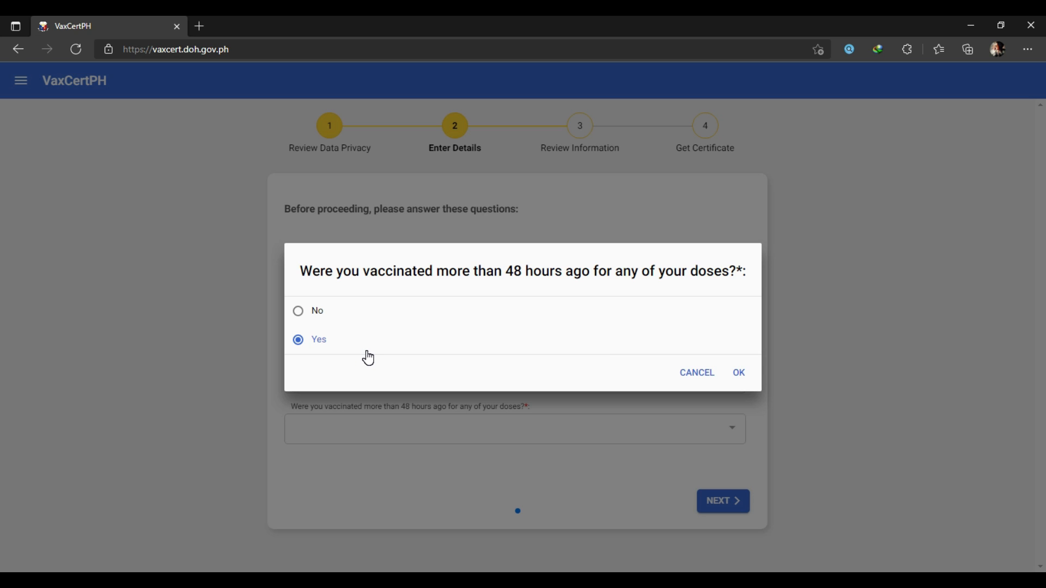
pyautogui.click(737, 375)
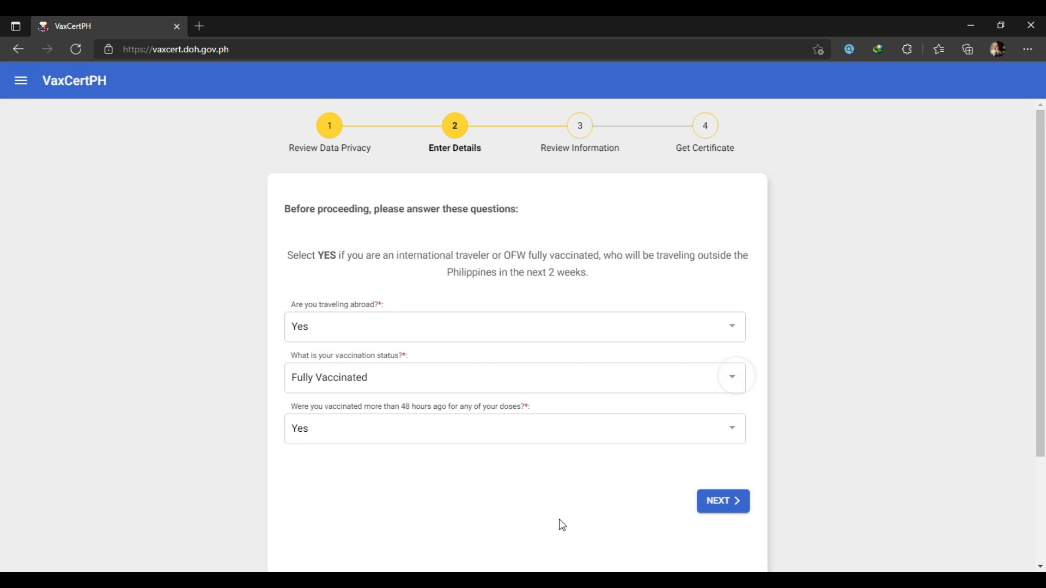
pyautogui.scroll(-3, 488, 487)
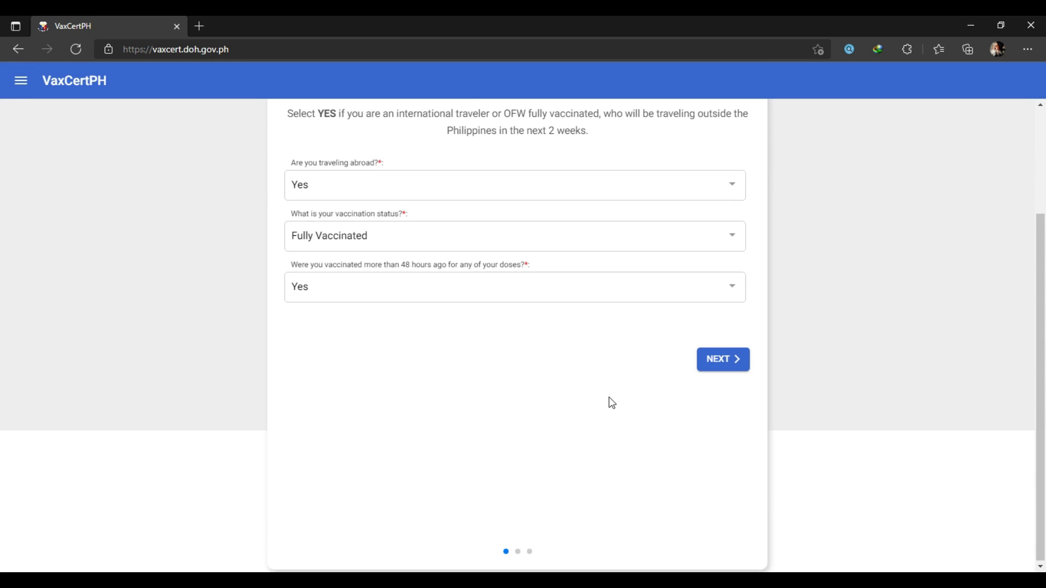
pyautogui.click(707, 359)
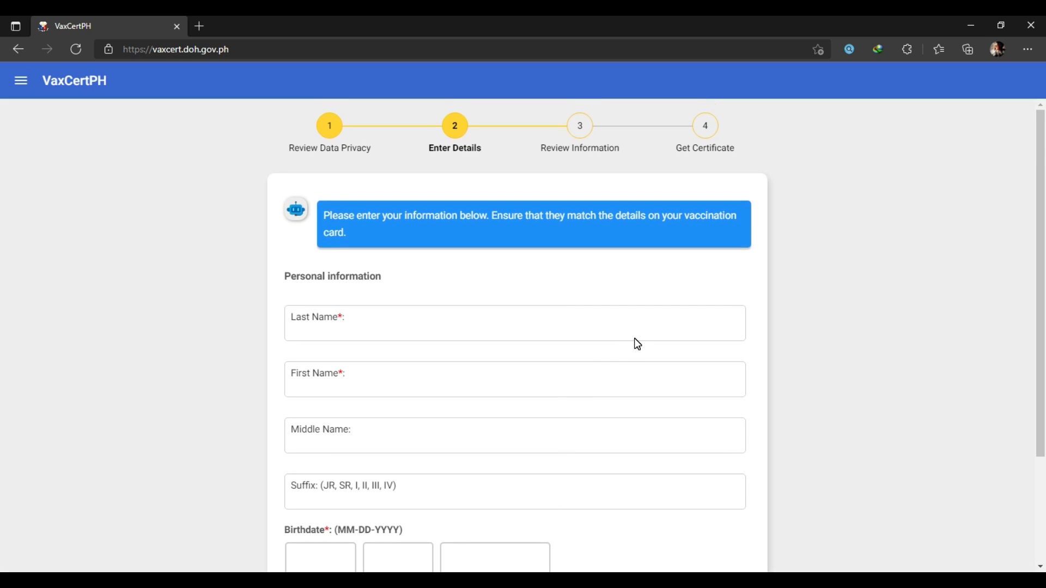
# - Zoom the page to 90% and enter the applicant's last name and first name
pyautogui.hotkey('ctrl', '-')
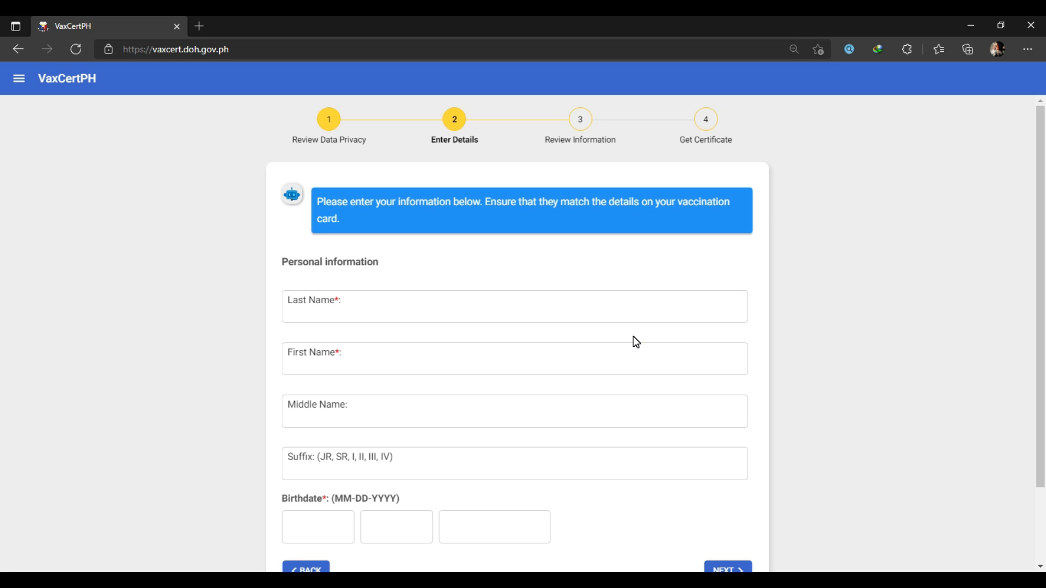
pyautogui.scroll(-2, 634, 336)
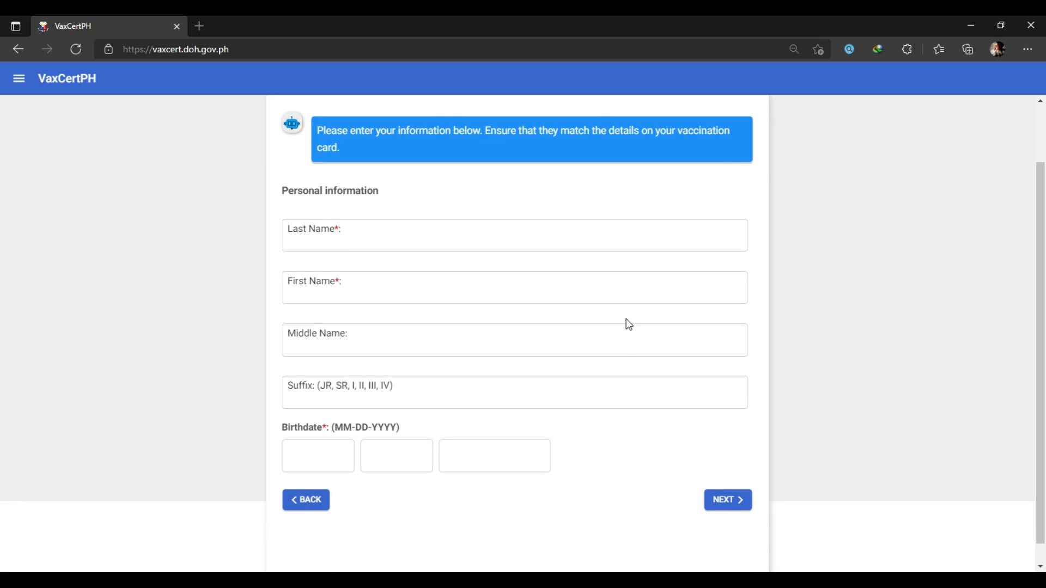
pyautogui.click(431, 242)
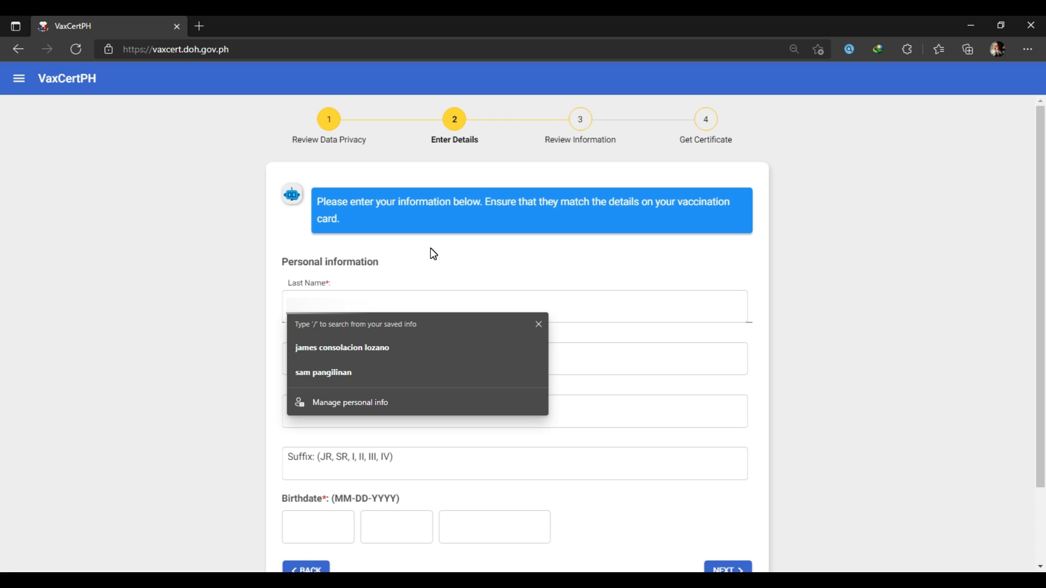
pyautogui.write('l')
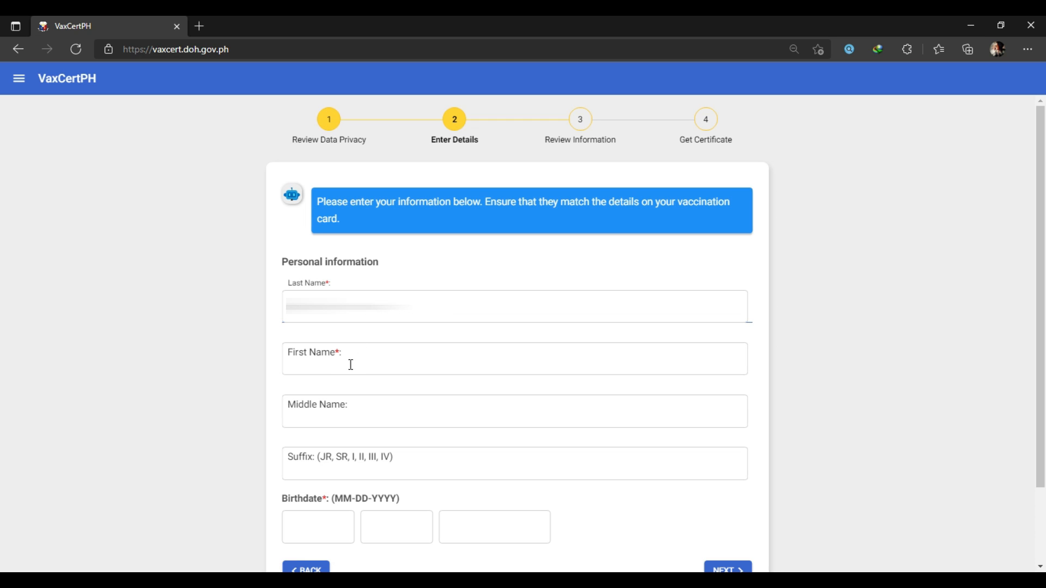
pyautogui.click(335, 360)
pyautogui.write('juan')
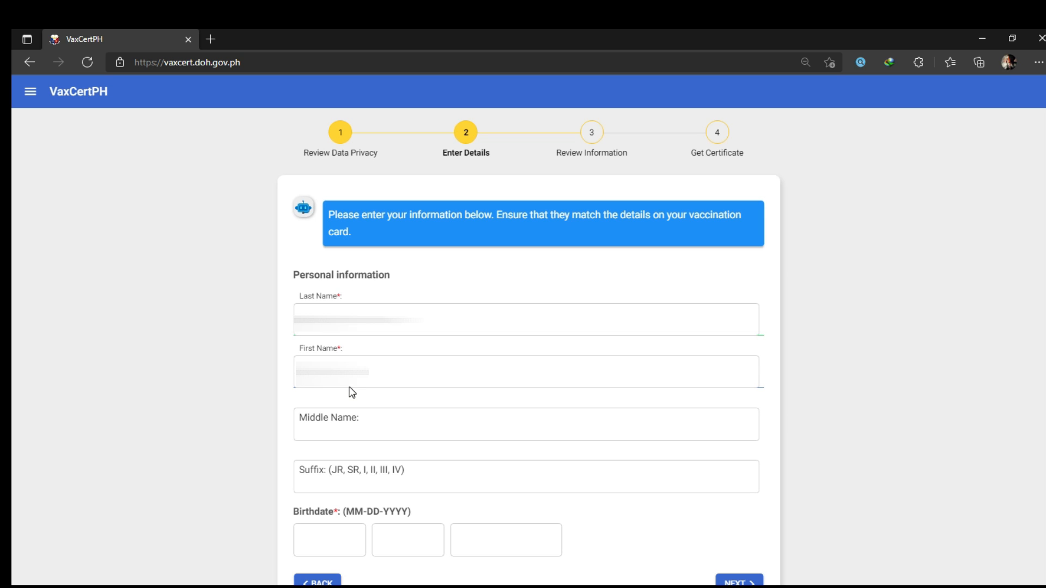
pyautogui.scroll(-2, 343, 381)
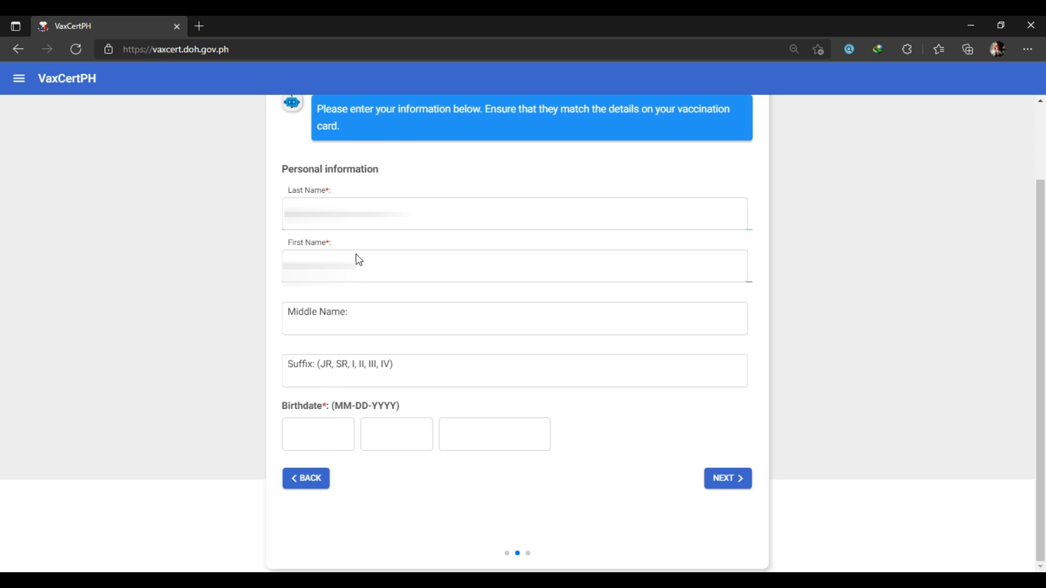
pyautogui.click(322, 433)
pyautogui.write('07')
pyautogui.click(372, 439)
pyautogui.press('Tab')
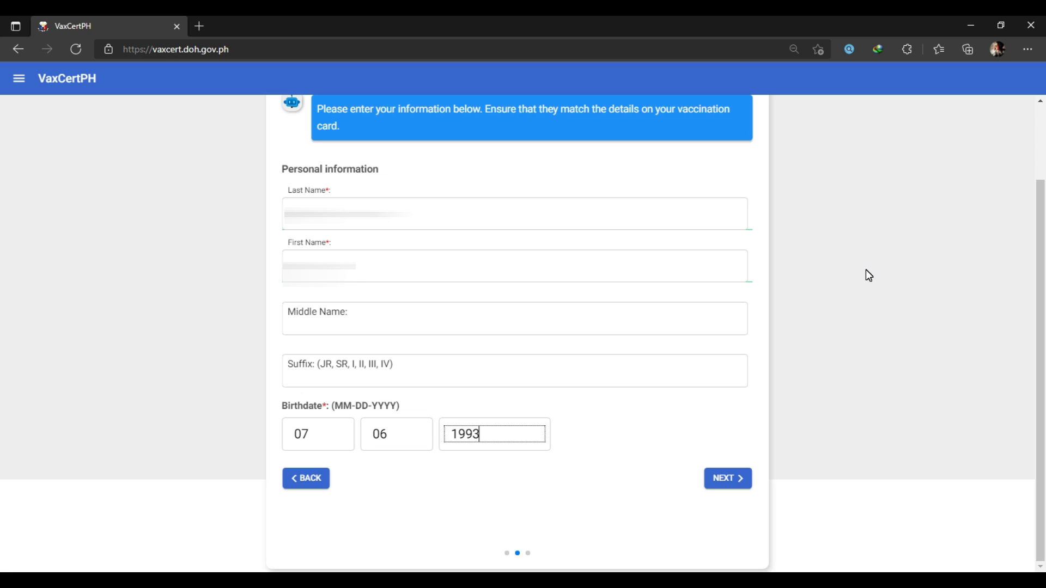
pyautogui.click(734, 485)
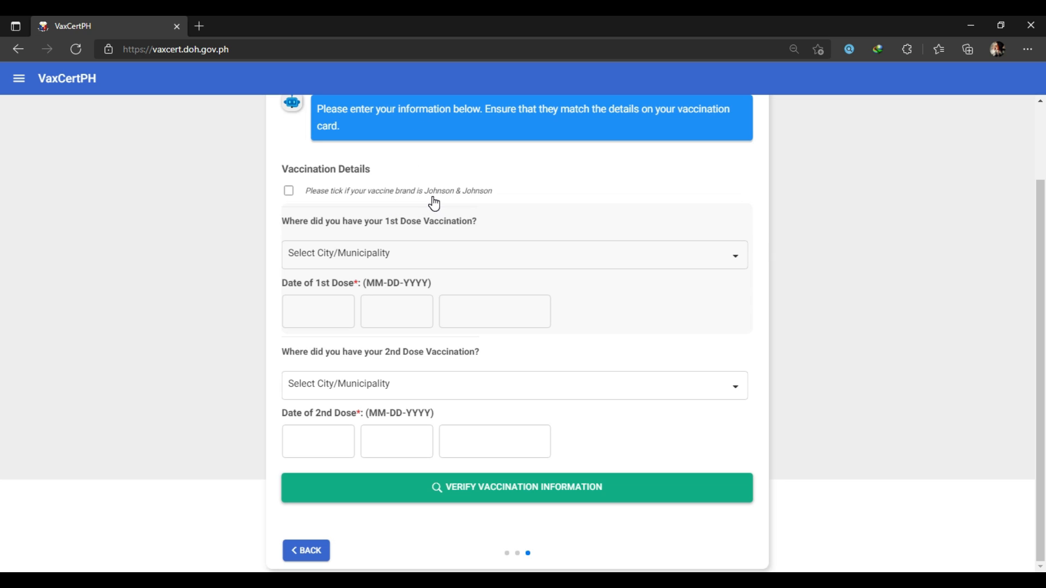
# - Leave Johnson & Johnson unticked and record the first dose at City of Talisay, Cebu on 06-24-2021
pyautogui.click(289, 191)
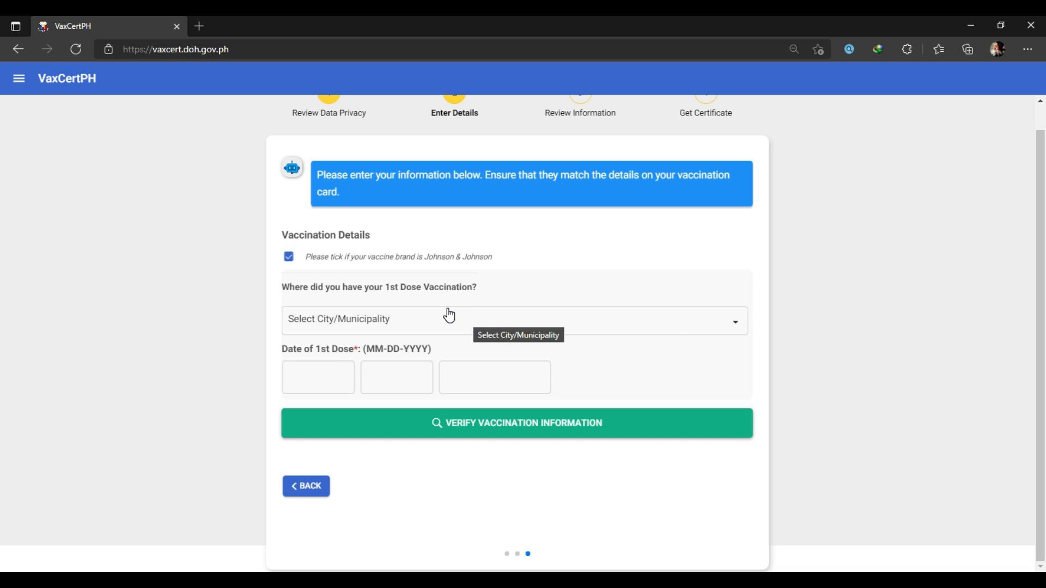
pyautogui.click(289, 257)
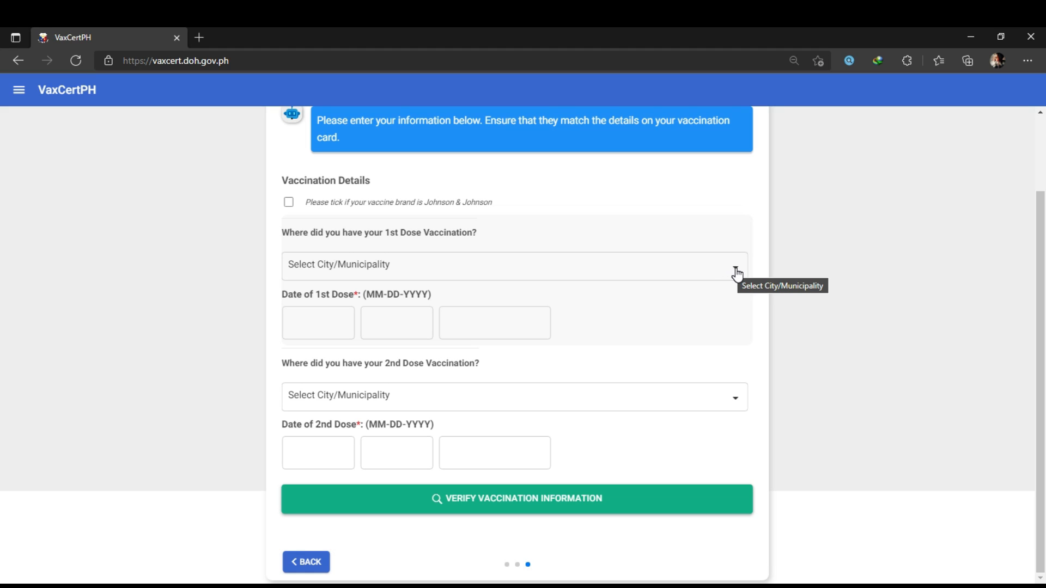
pyautogui.click(736, 268)
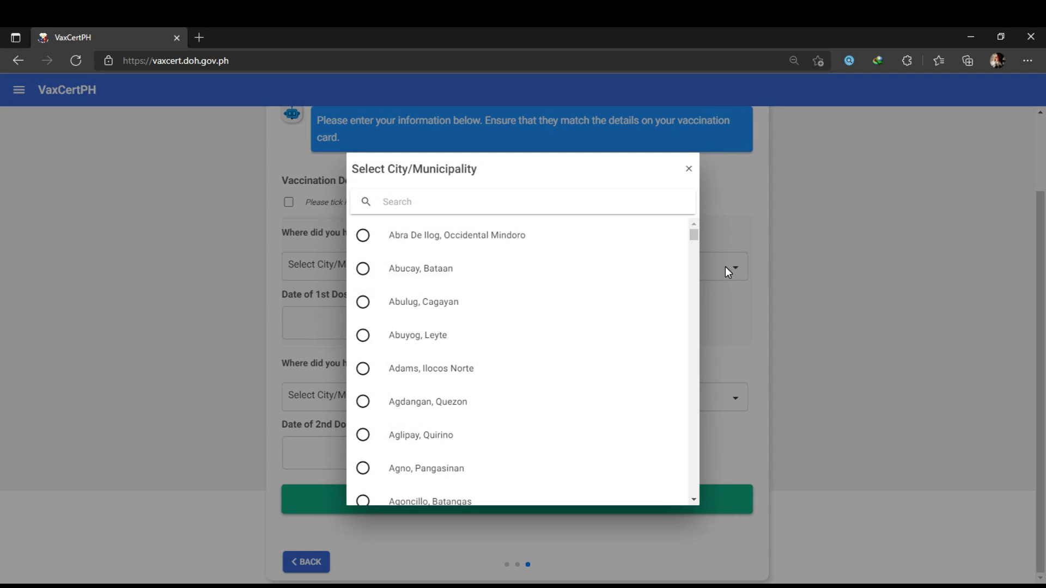
pyautogui.click(436, 203)
pyautogui.write('talisay')
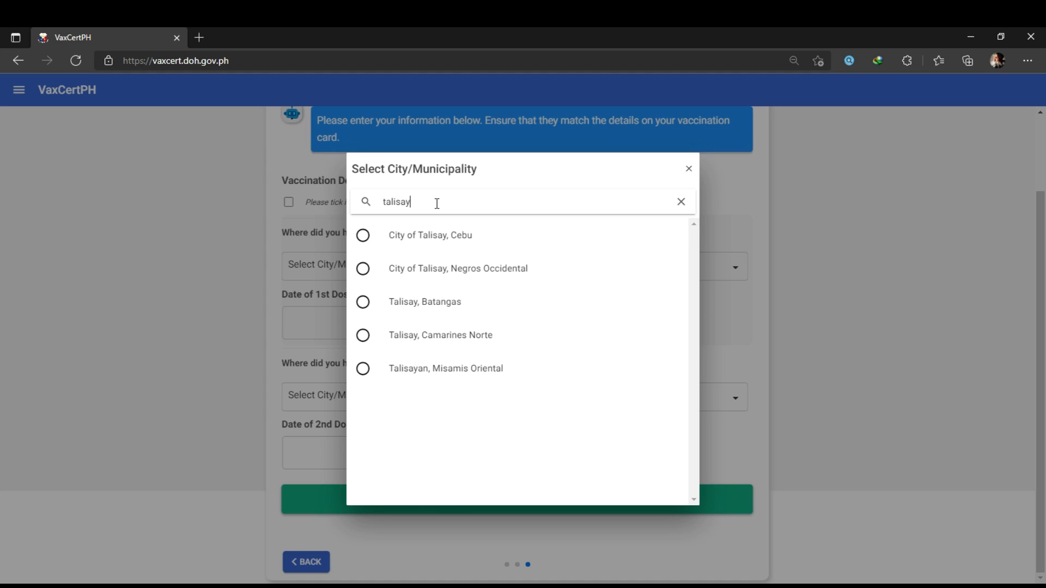
pyautogui.click(447, 243)
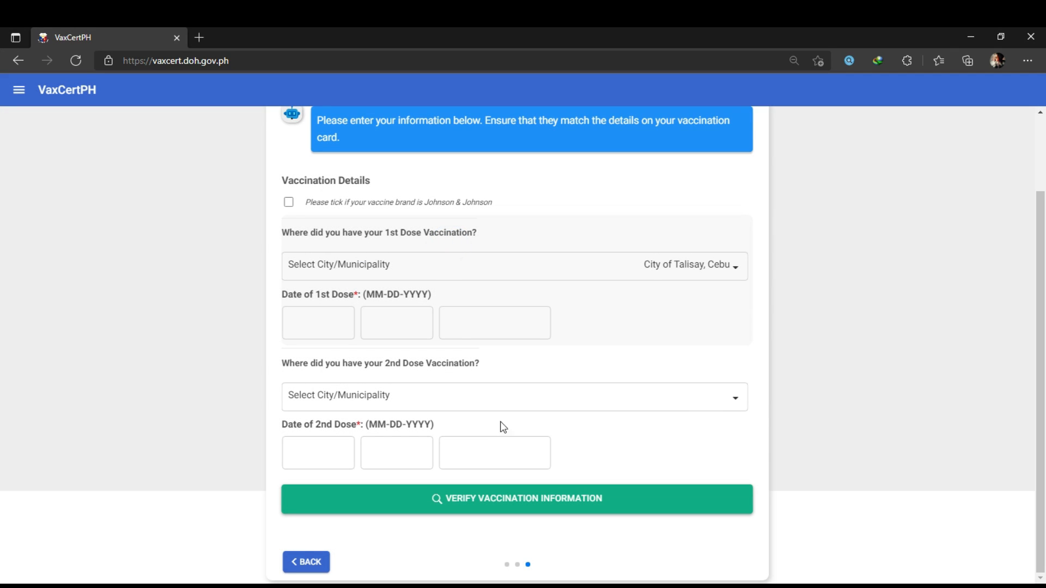
pyautogui.click(313, 322)
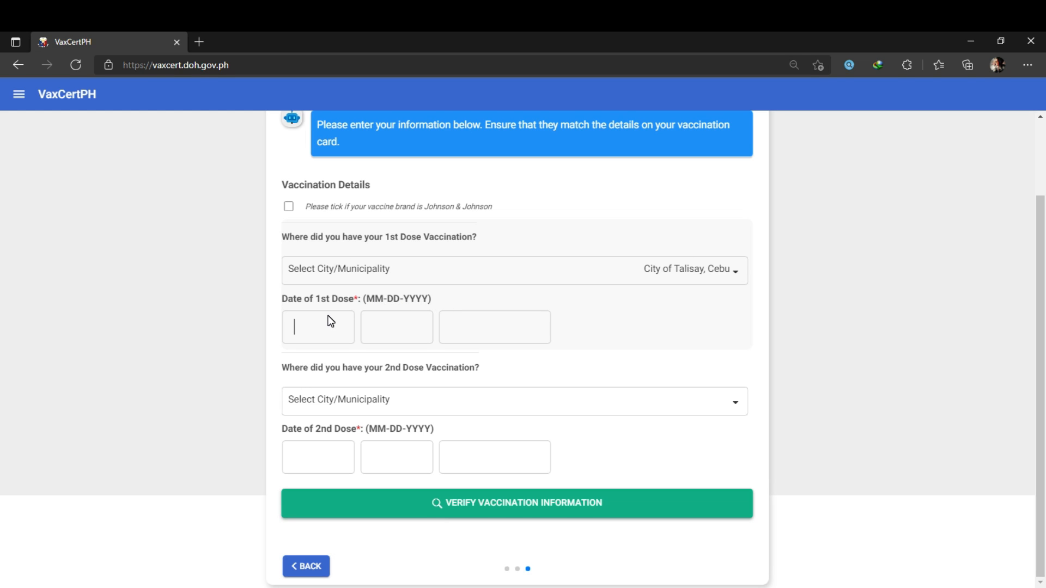
pyautogui.write('06')
pyautogui.write('24')
pyautogui.write('1993')
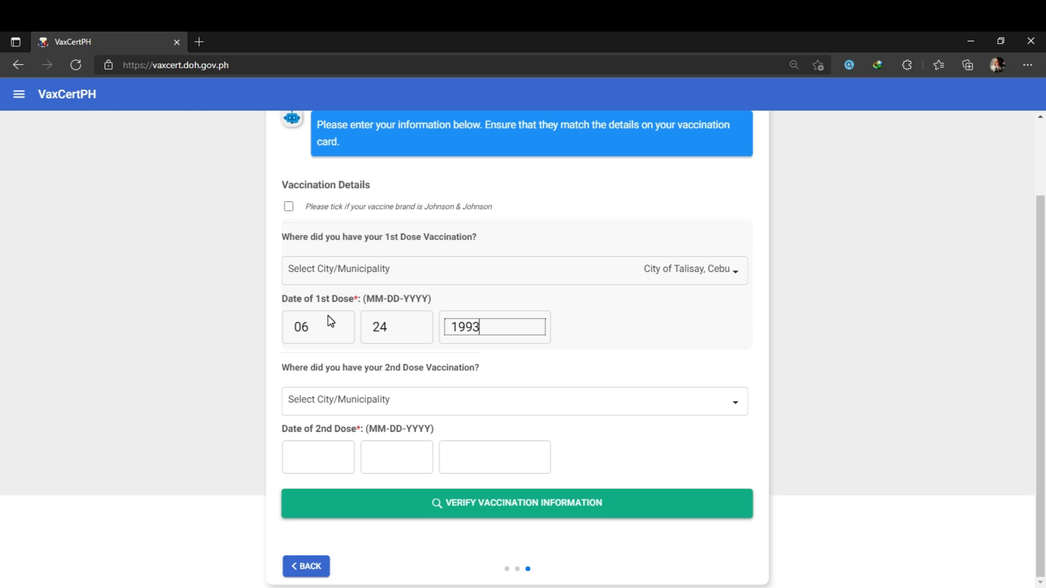
pyautogui.press('BackSpace')
pyautogui.press('BackSpace')
pyautogui.press('BackSpace')
pyautogui.press('BackSpace')
pyautogui.write('2021')
# - Record the second dose at City of Talisay, Cebu on 07-15-2021
pyautogui.click(732, 403)
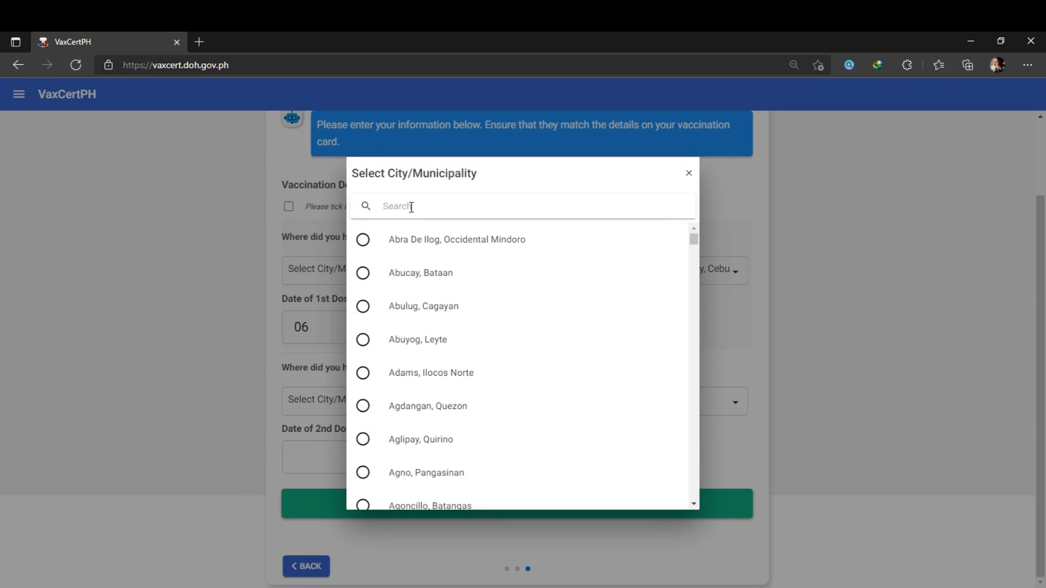
pyautogui.click(412, 205)
pyautogui.write('talisay')
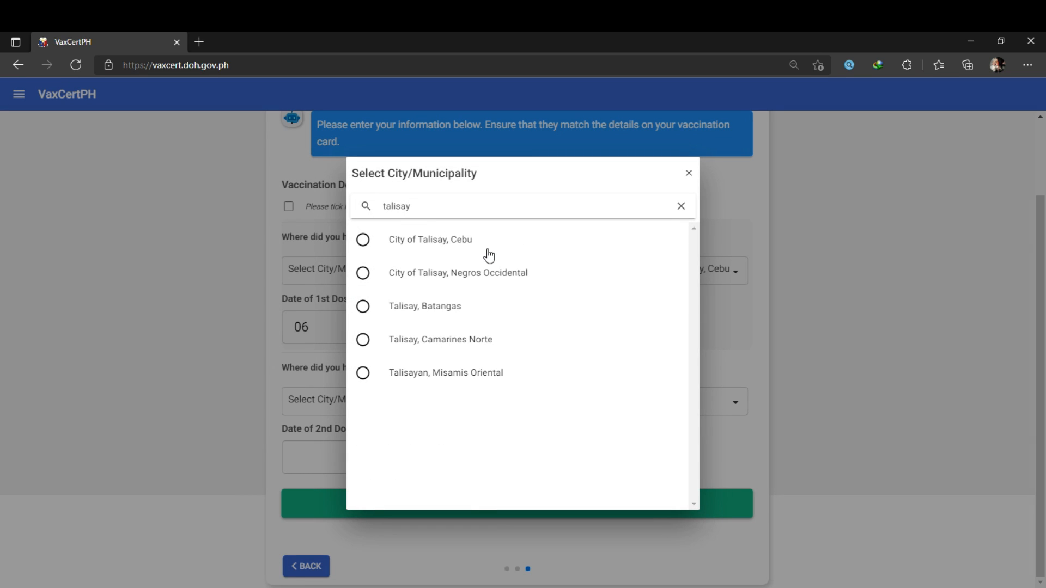
pyautogui.click(486, 242)
pyautogui.click(314, 456)
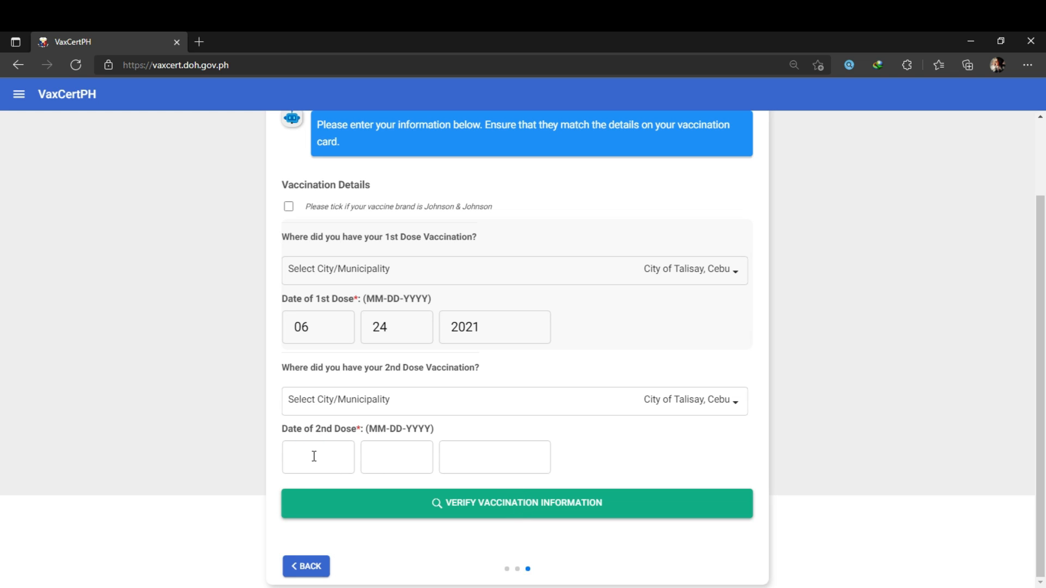
pyautogui.write('07152021')
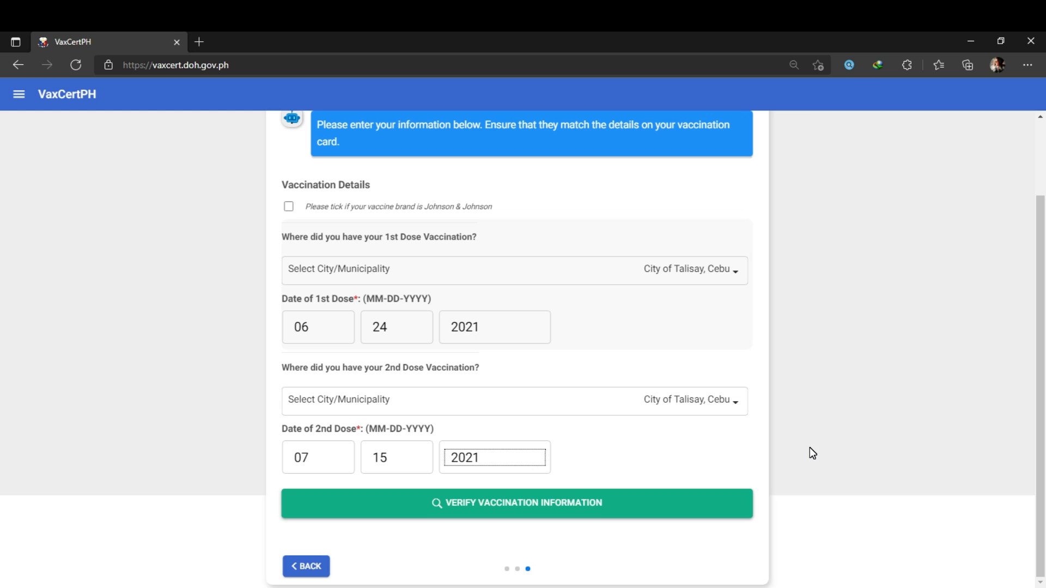
# - Review the vaccination details twice, then confirm them to reach the verification prompt
pyautogui.click(581, 511)
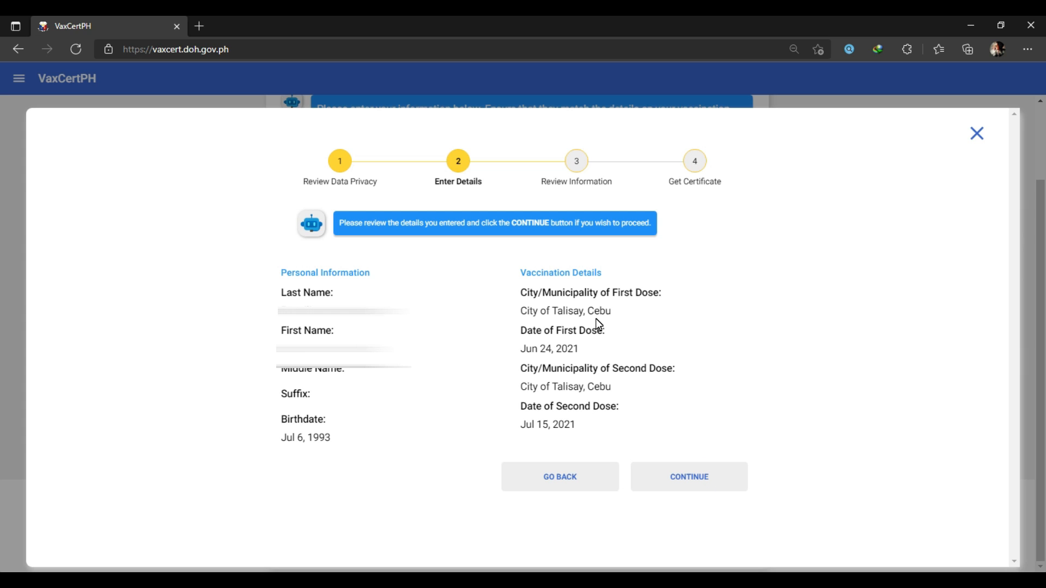
pyautogui.click(555, 479)
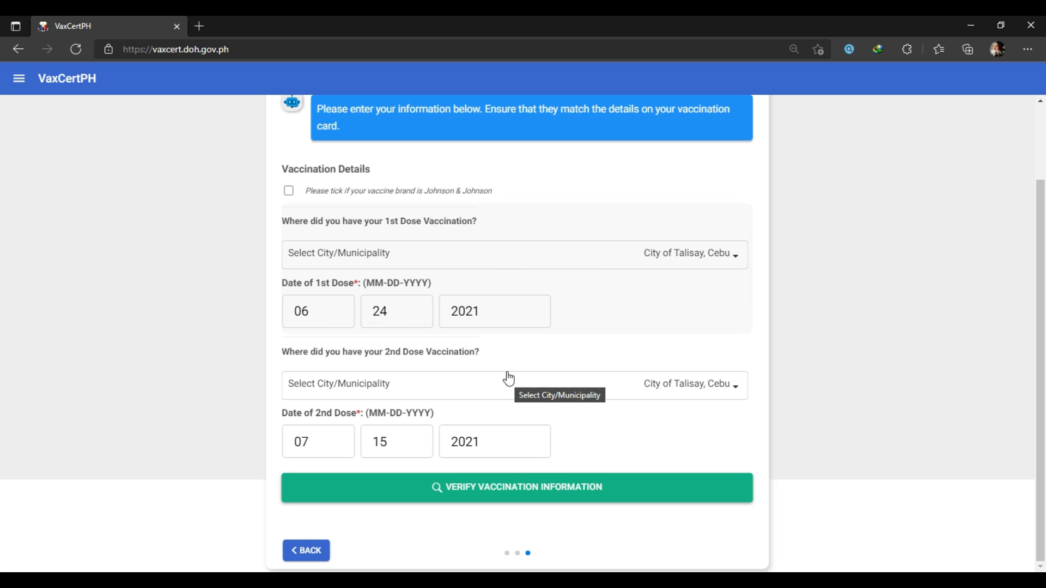
pyautogui.click(533, 494)
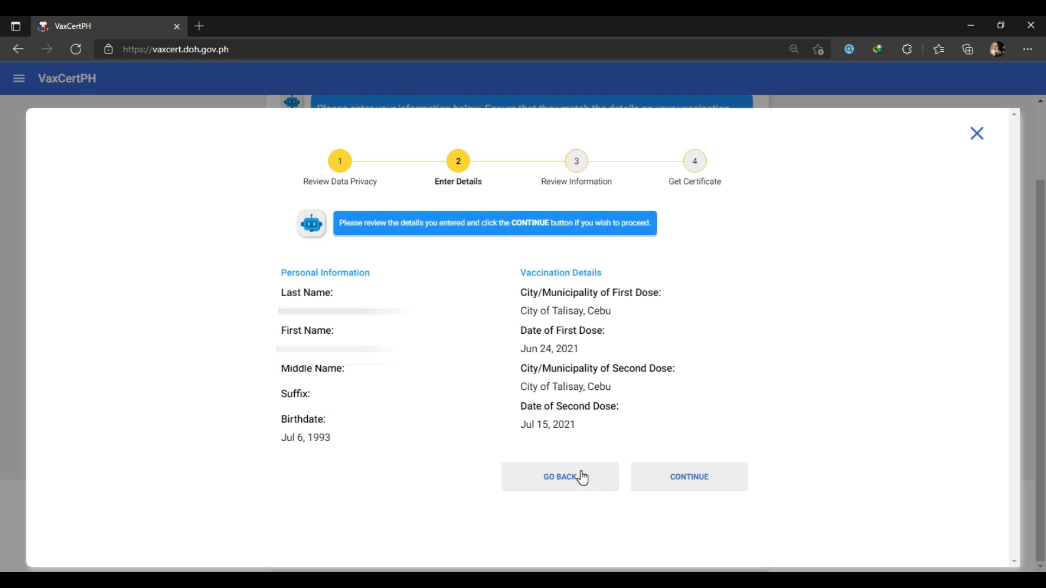
pyautogui.click(662, 482)
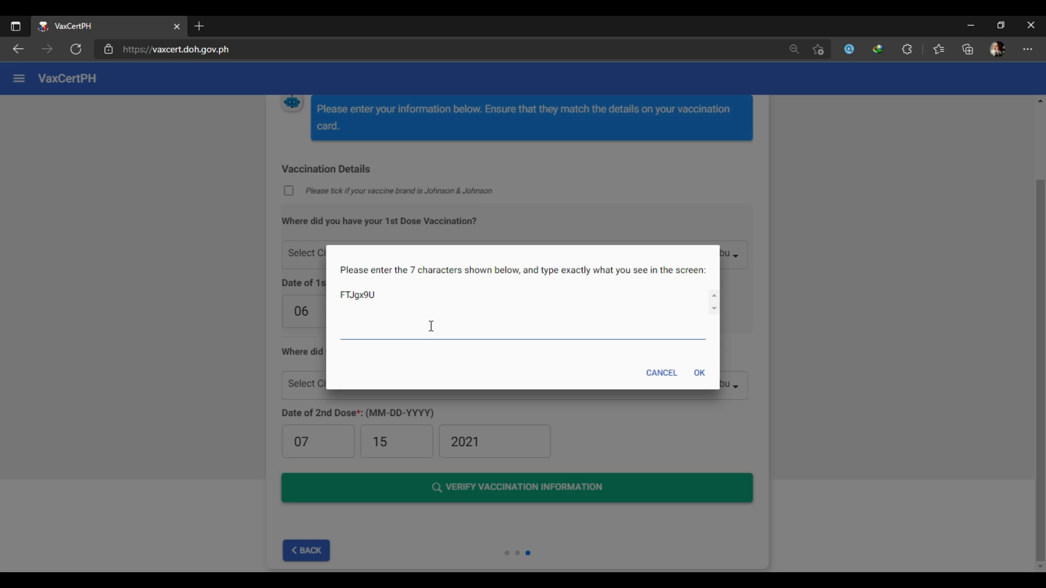
# - Enter the seven-character verification code and look up the vaccination record
pyautogui.write('FTJ')
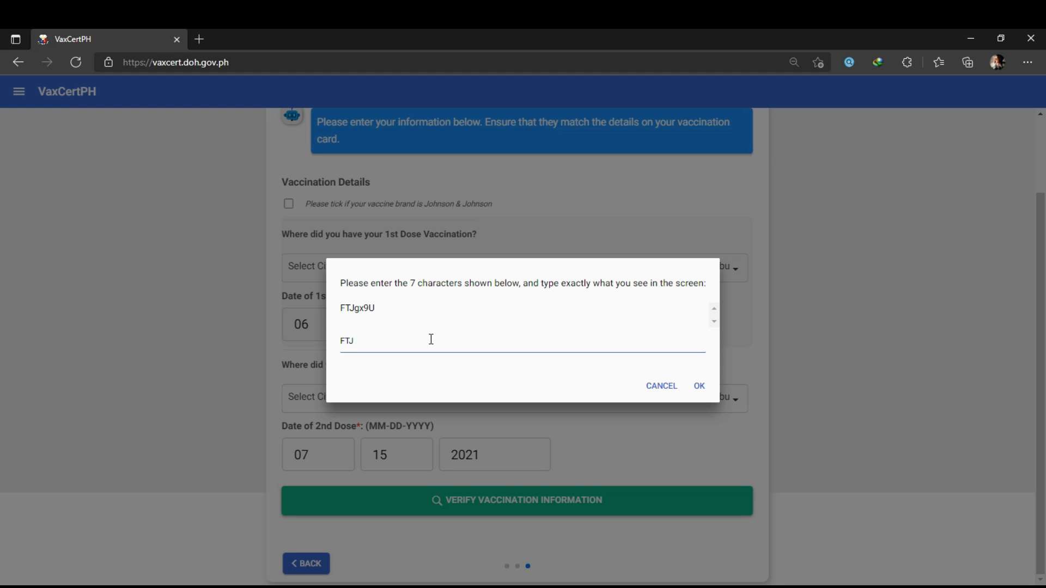
pyautogui.write('gx9U')
pyautogui.click(703, 388)
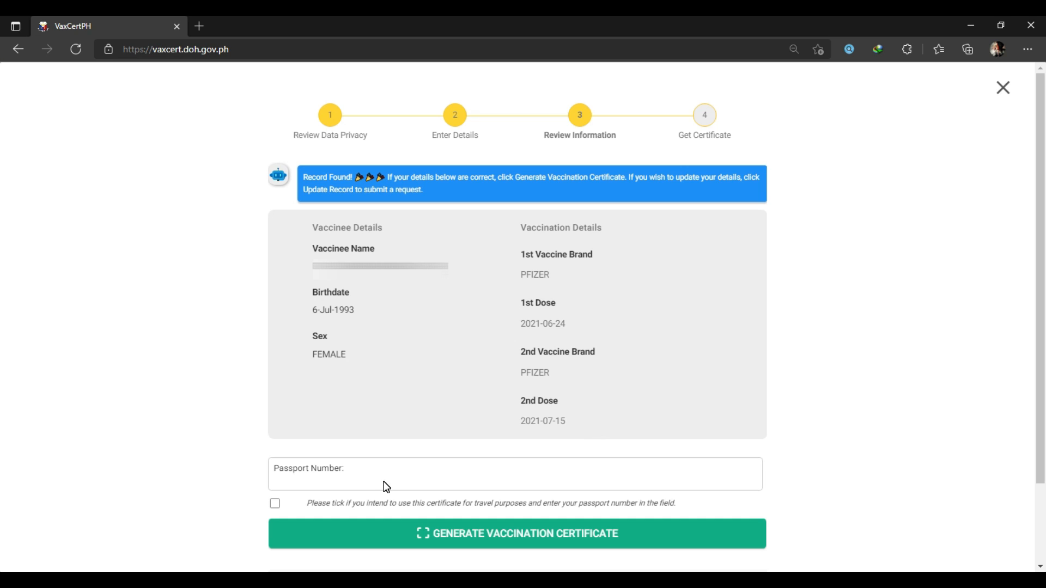
# - Leave travel use unticked with no passport number and generate the vaccination certificate
pyautogui.scroll(-1, 841, 404)
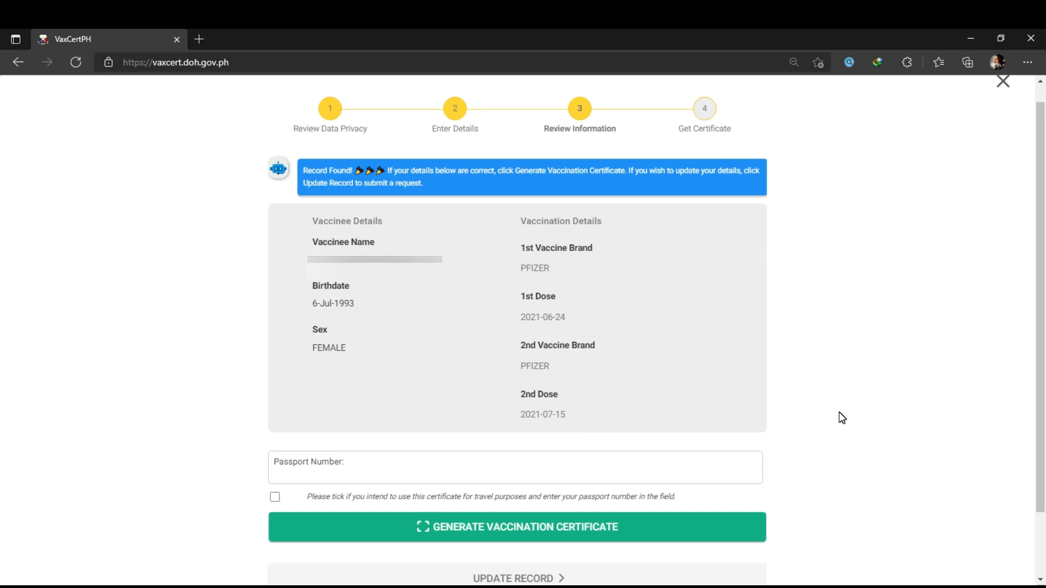
pyautogui.click(275, 500)
pyautogui.click(292, 474)
pyautogui.write('pakfkfk')
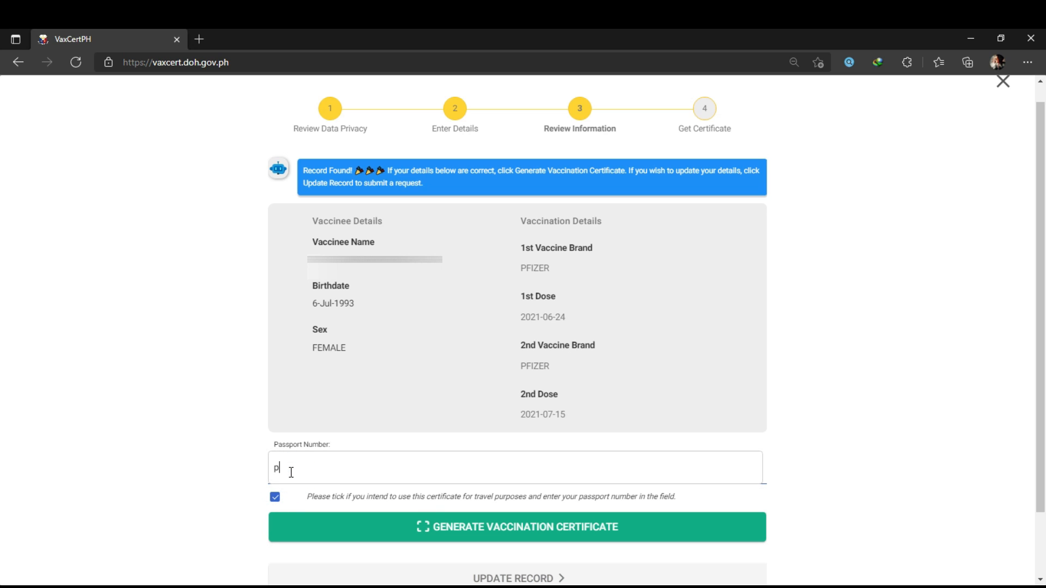
pyautogui.press('BackSpace')
pyautogui.press('BackSpace')
pyautogui.press('BackSpace')
pyautogui.press('BackSpace')
pyautogui.press('BackSpace')
pyautogui.press('BackSpace')
pyautogui.press('BackSpace')
pyautogui.click(275, 496)
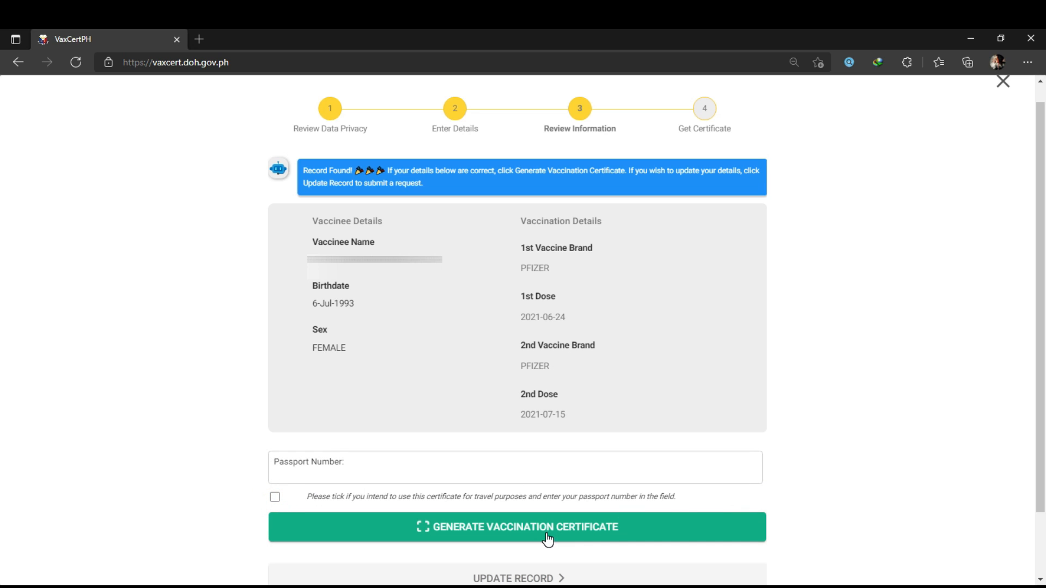
pyautogui.click(477, 543)
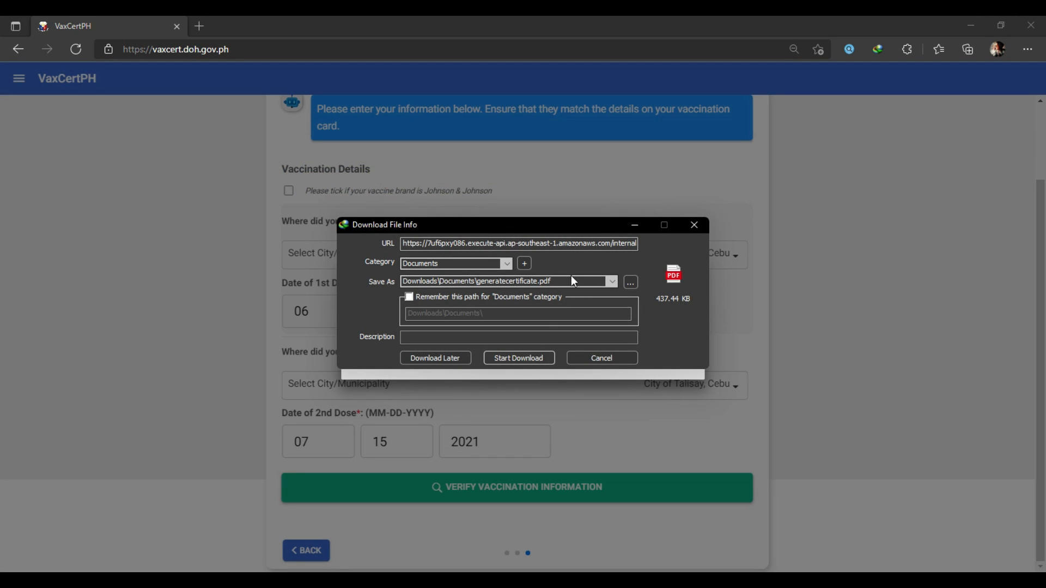
# - Download generatecertificate.pdf, open it in the PDF viewer and zoom out to view it
pyautogui.press('Return')
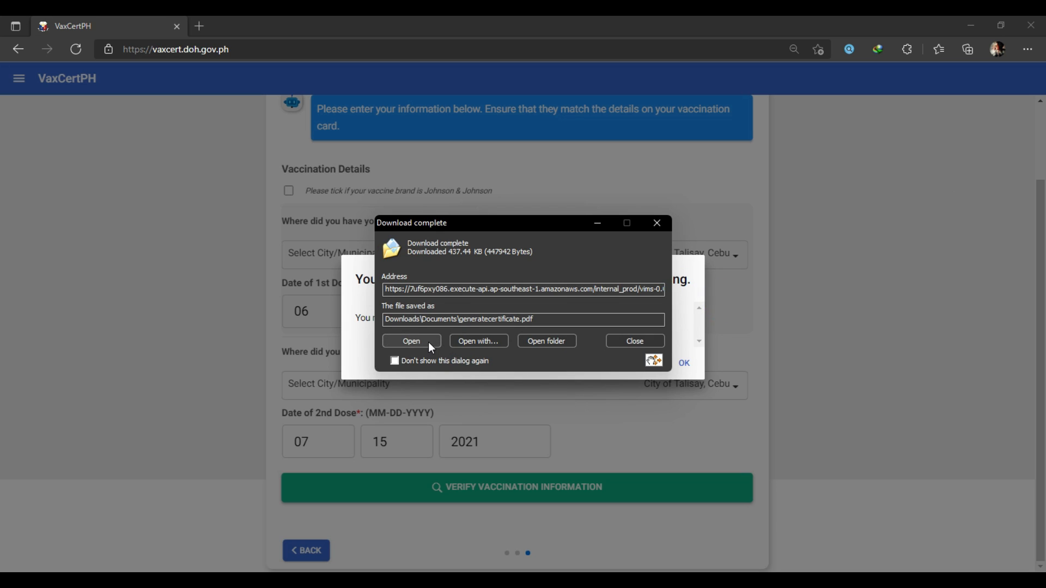
pyautogui.click(428, 342)
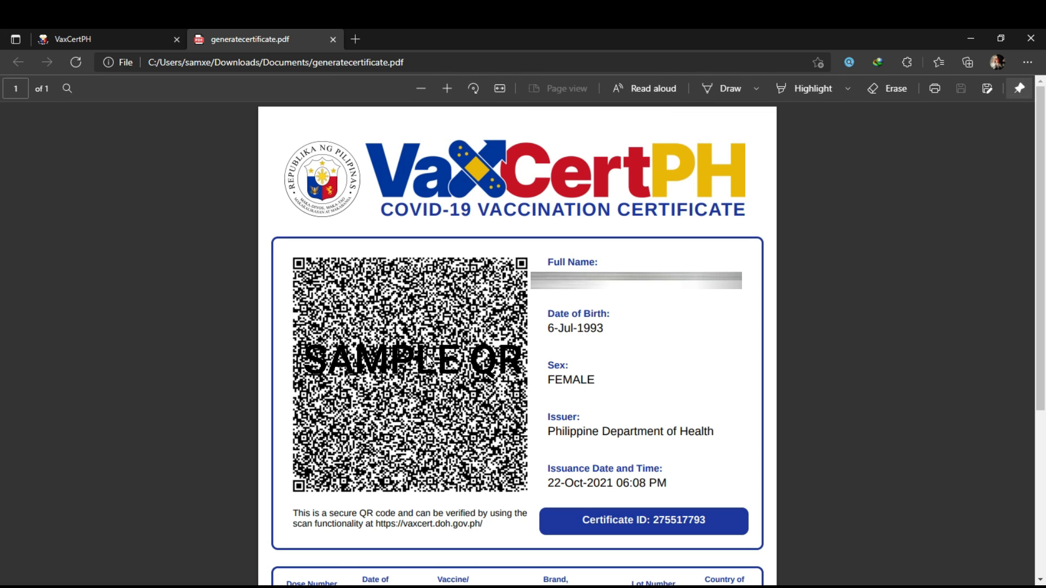
pyautogui.hotkey('ctrl', '-')
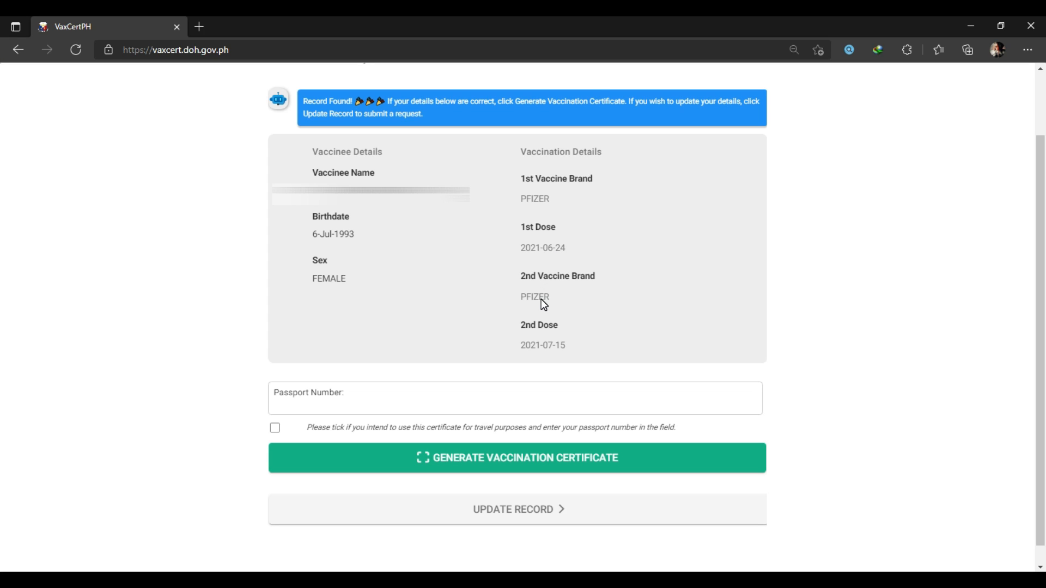
# - Start an Update Record request and fill in the last, first and middle name fields
pyautogui.click(484, 520)
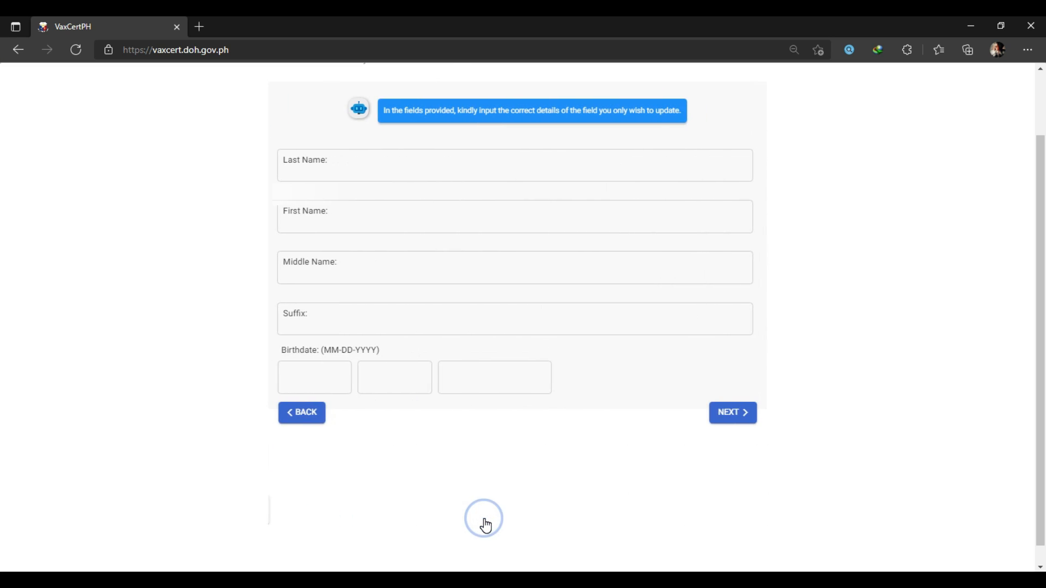
pyautogui.click(327, 167)
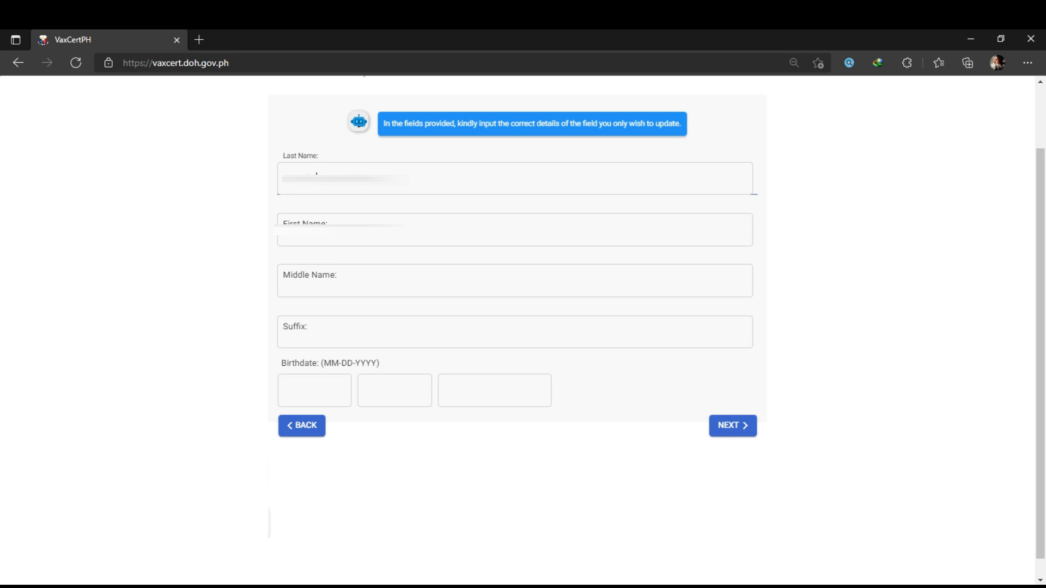
pyautogui.click(346, 235)
pyautogui.click(316, 237)
pyautogui.press('Tab')
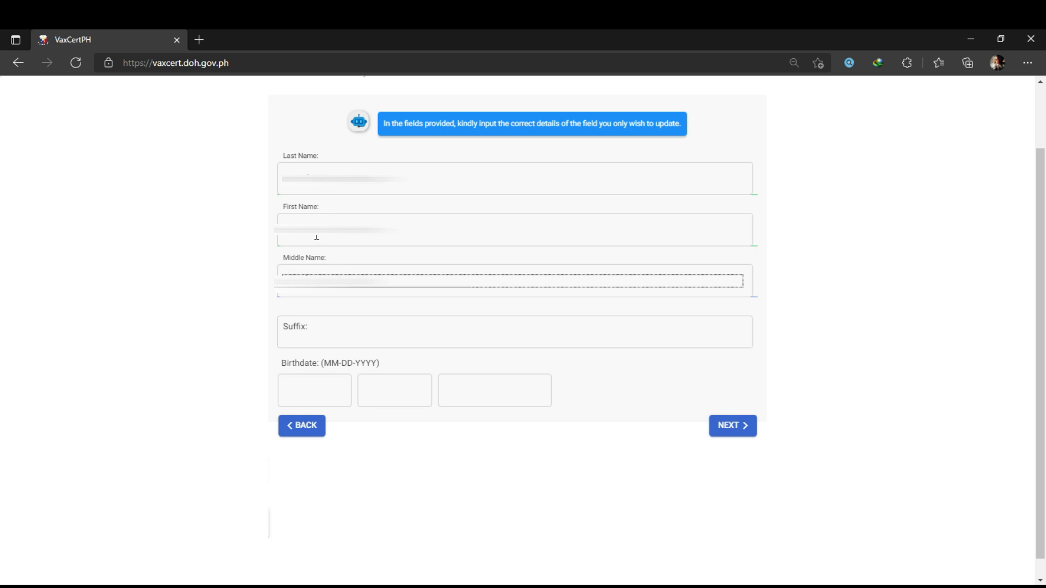
pyautogui.press('Tab')
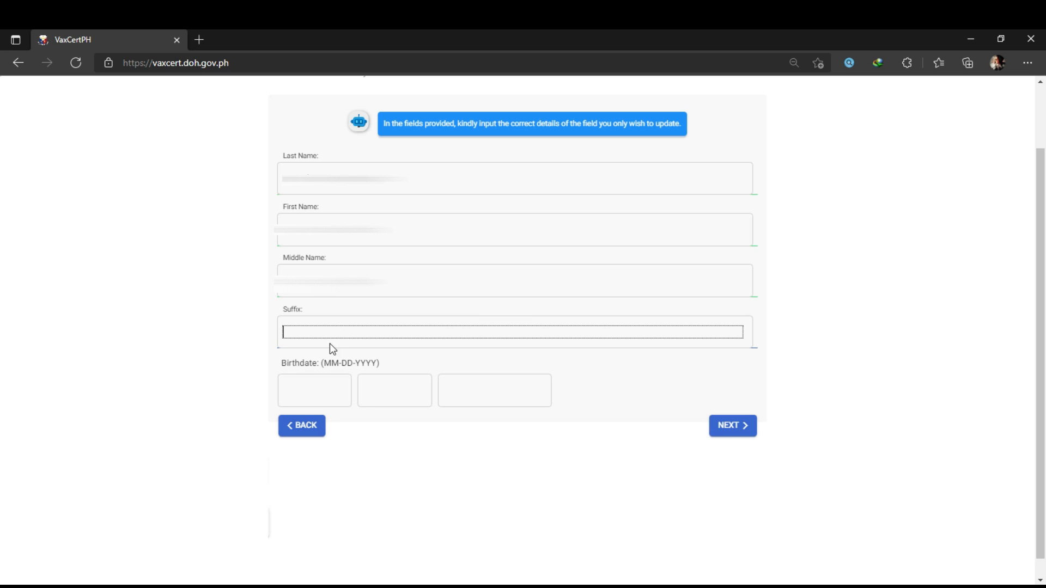
pyautogui.click(316, 393)
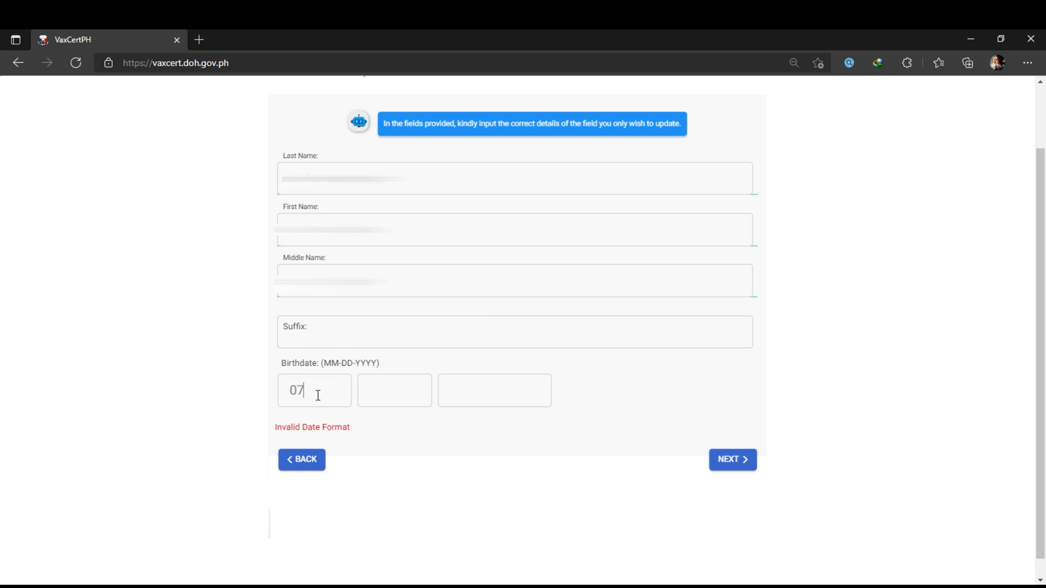
pyautogui.press('Tab')
pyautogui.press('Tab')
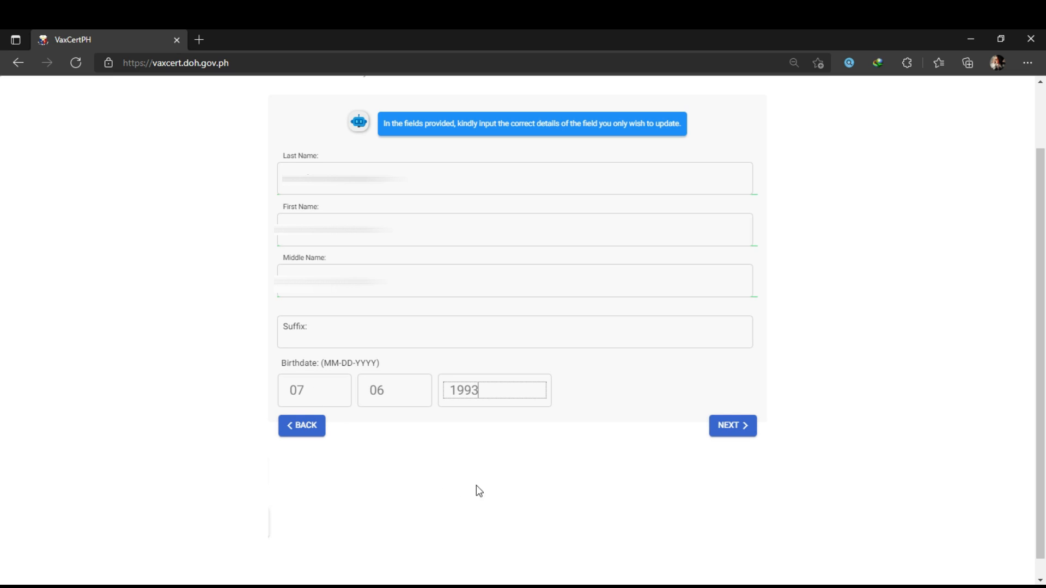
pyautogui.click(733, 424)
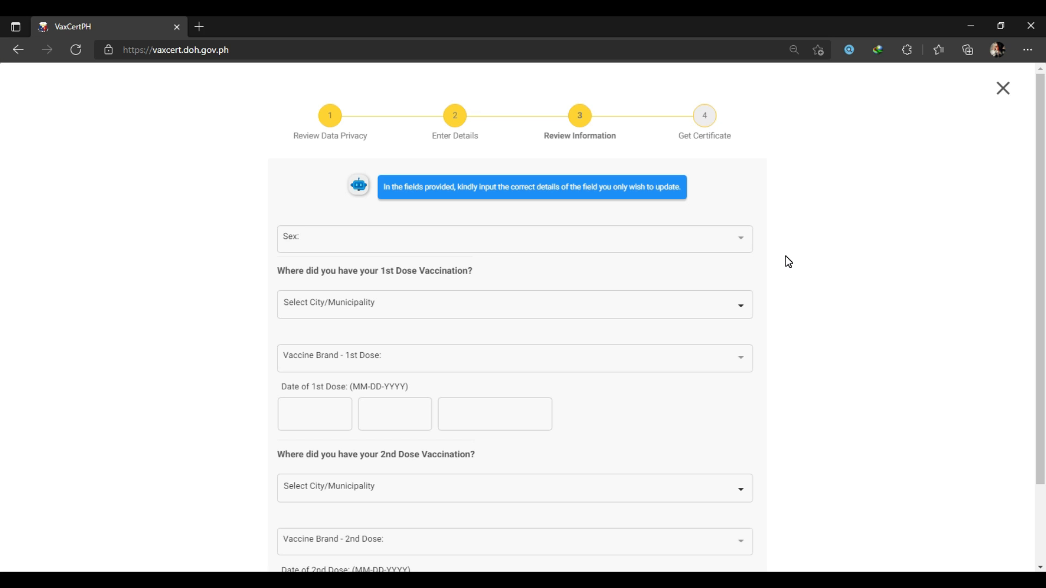
# - Choose Female for the Sex field on the update form
pyautogui.click(739, 246)
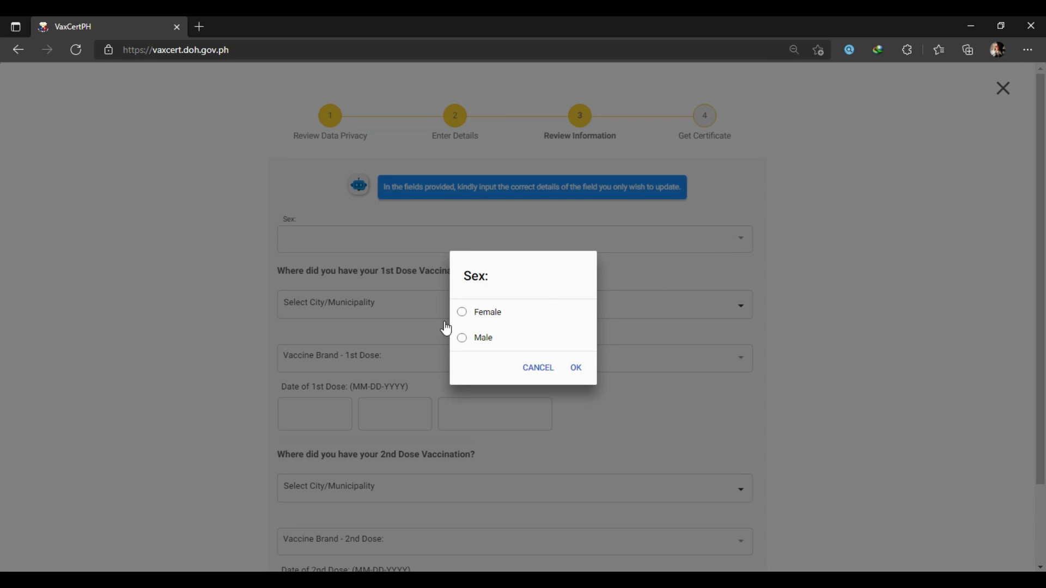
pyautogui.click(482, 315)
pyautogui.click(576, 375)
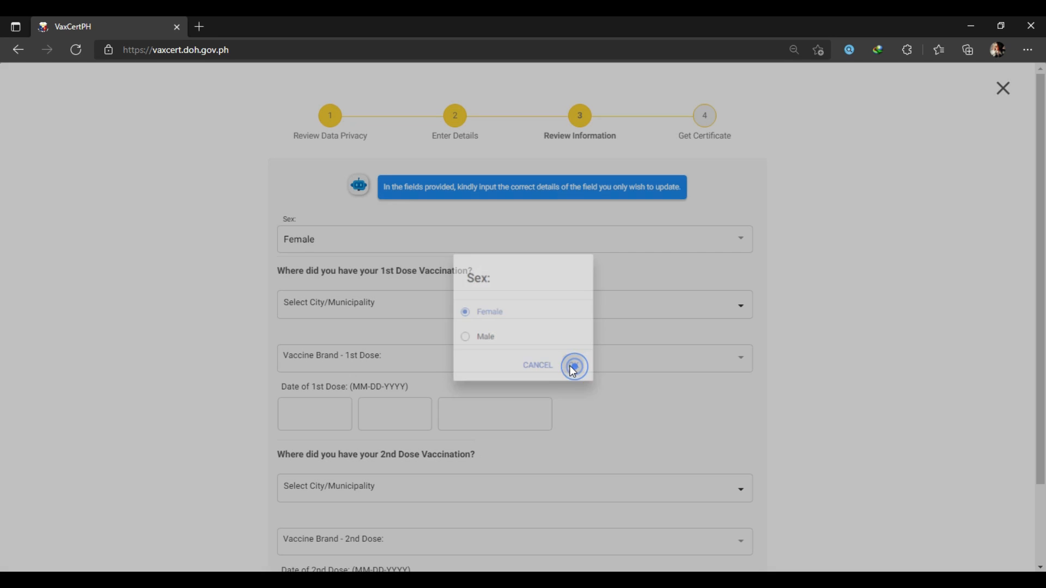
pyautogui.scroll(-2, 168, 281)
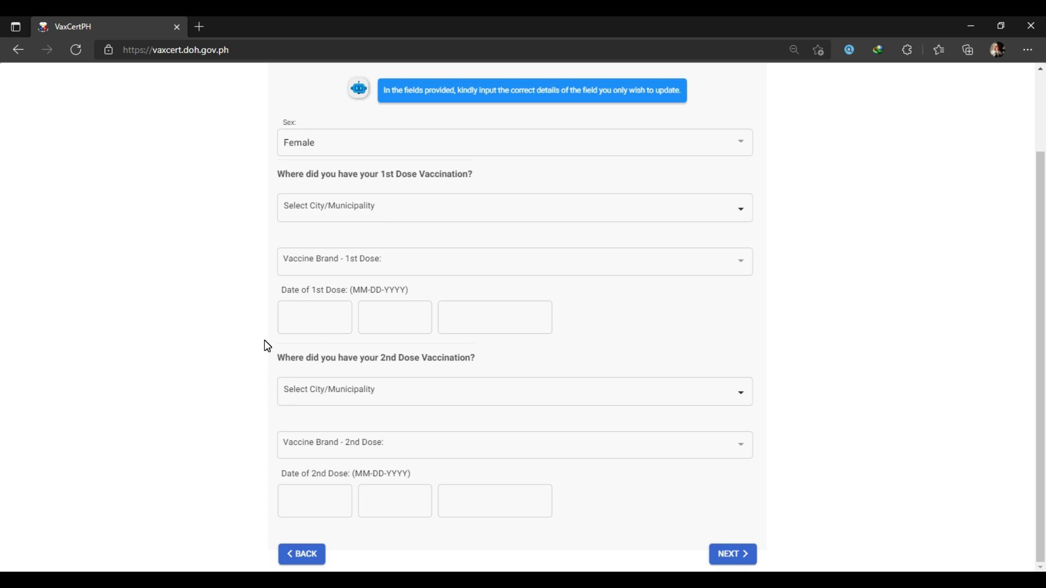
# - Advance the update request to its final page and review the card, ID, email and contact fields
pyautogui.click(725, 565)
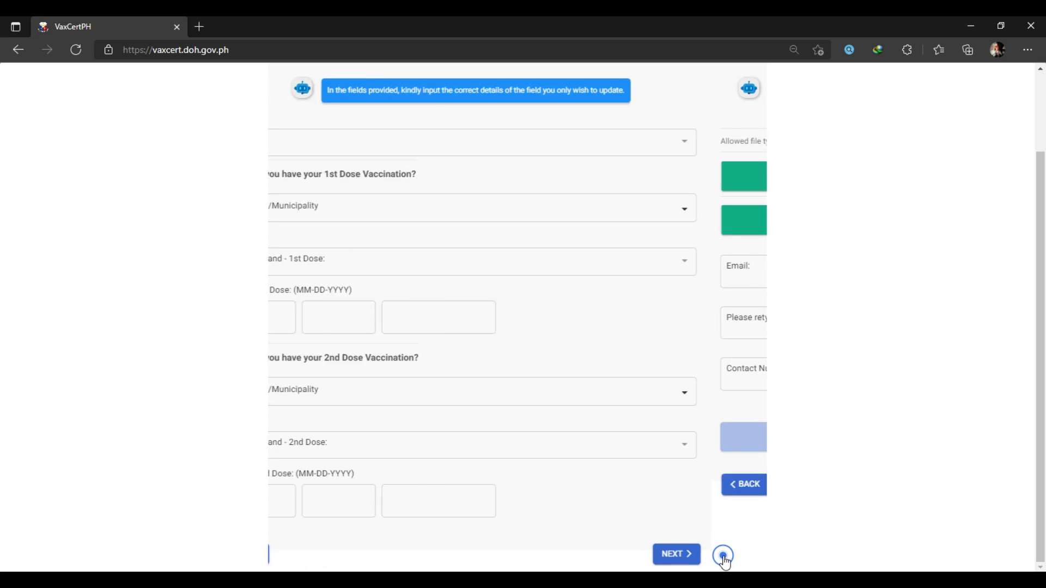
pyautogui.scroll(2, 811, 415)
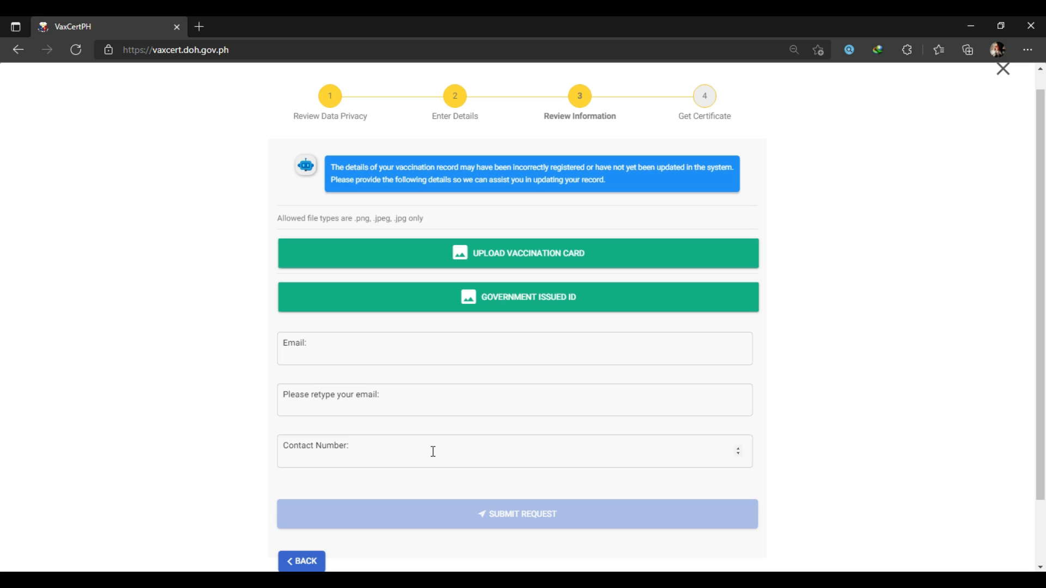
pyautogui.scroll(-2, 433, 451)
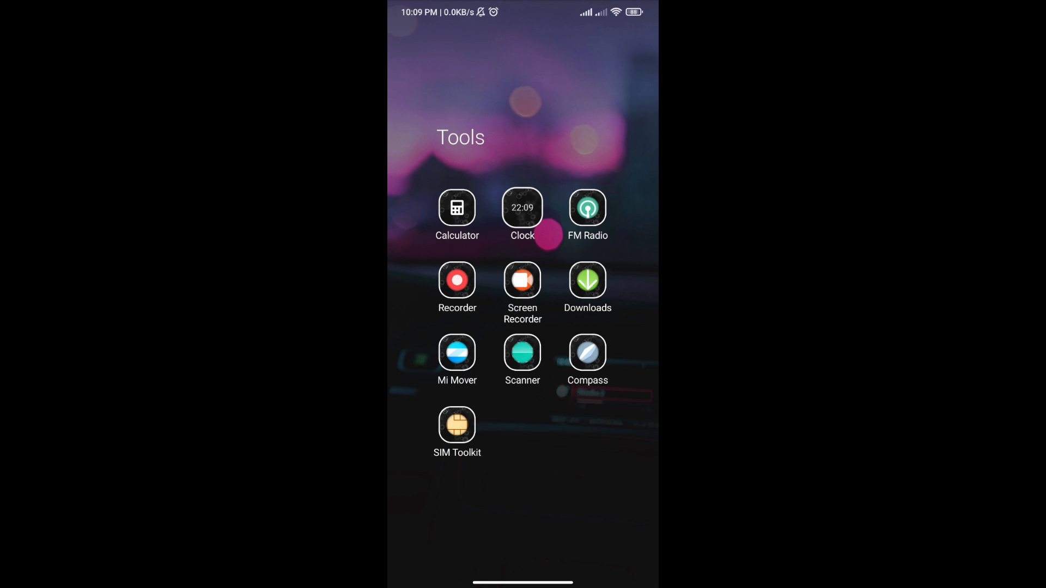
# - Scan the certificate QR in the phone's Scanner, then return to the VaxCertPH home page via the menu
pyautogui.click(522, 353)
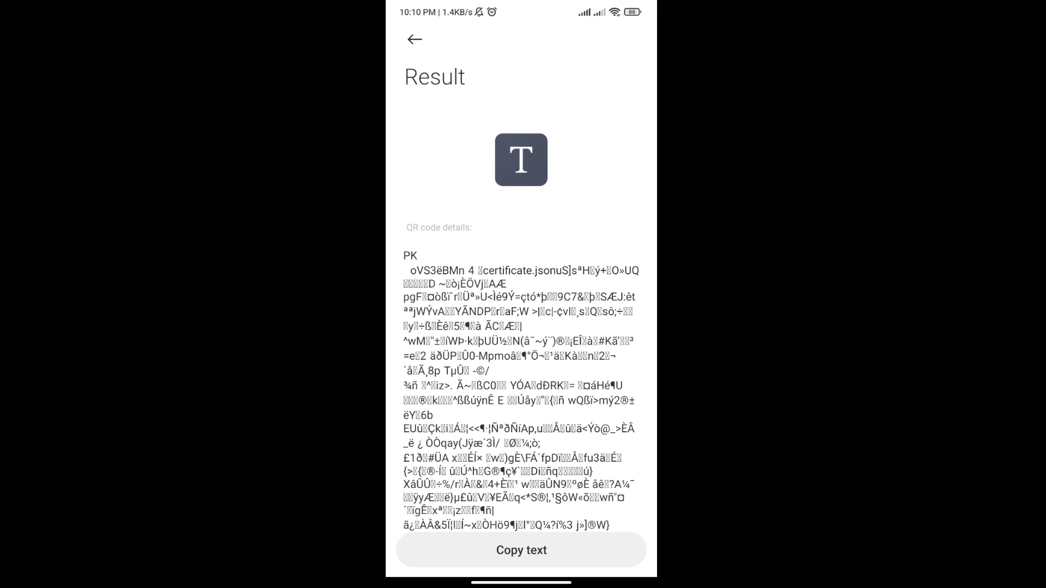
pyautogui.scroll(-3, 521, 327)
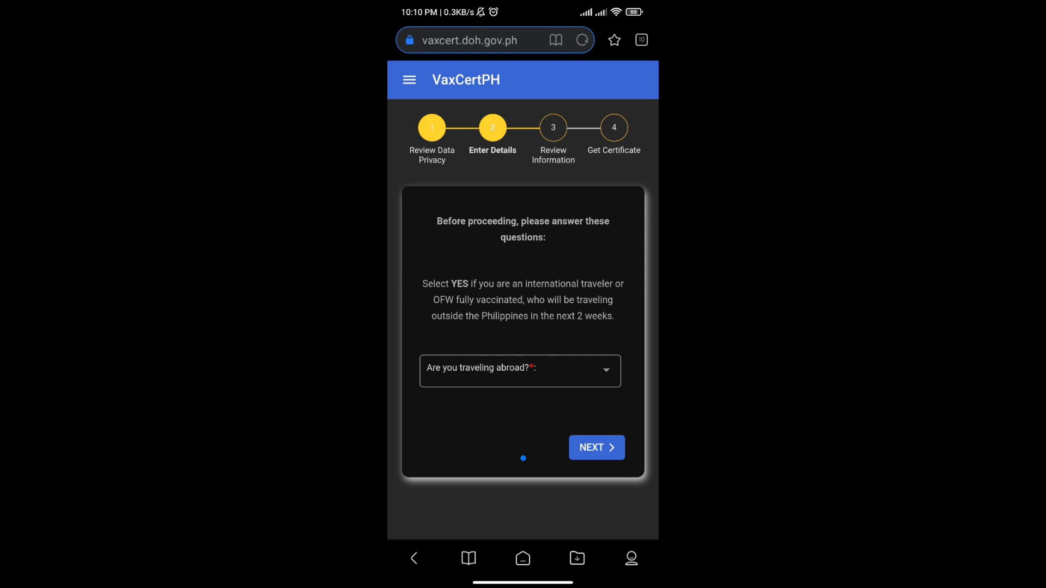
pyautogui.click(409, 79)
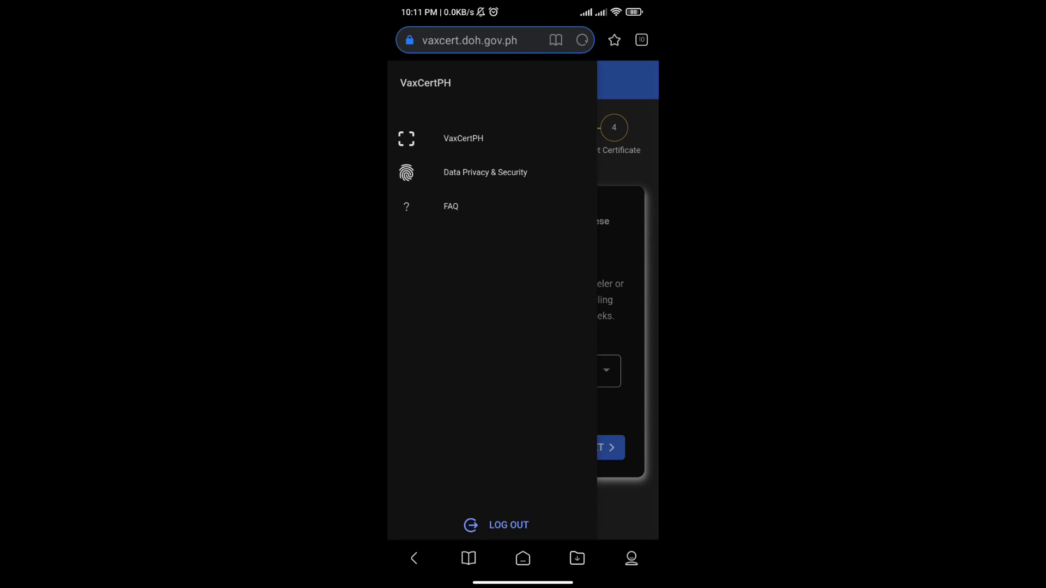
pyautogui.click(464, 139)
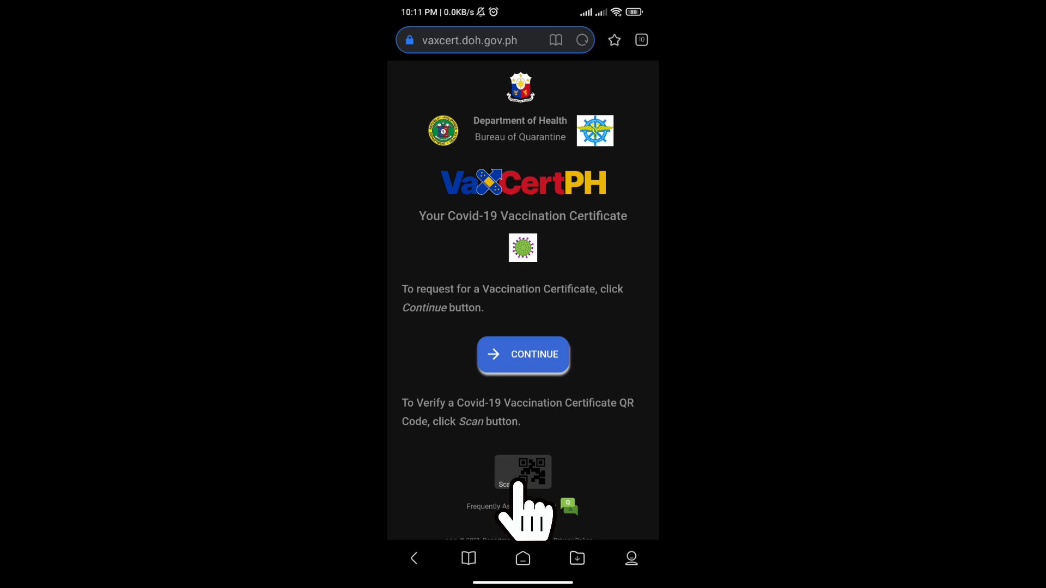